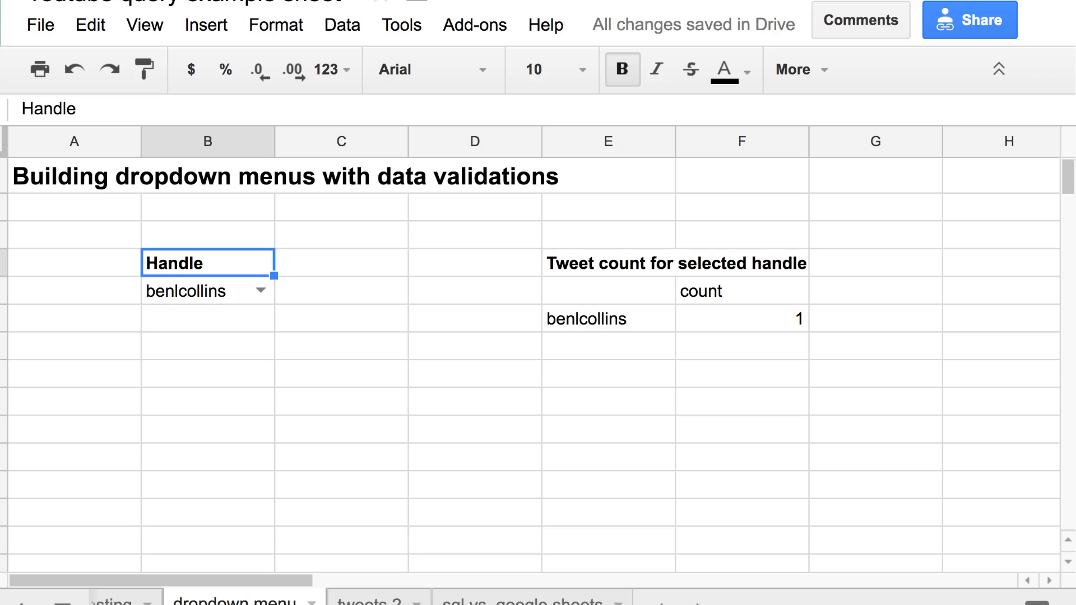
Step: Fill the Handle heading and the dropdown cell below it (B4:B5) with bright yellow
key(shift+Down)
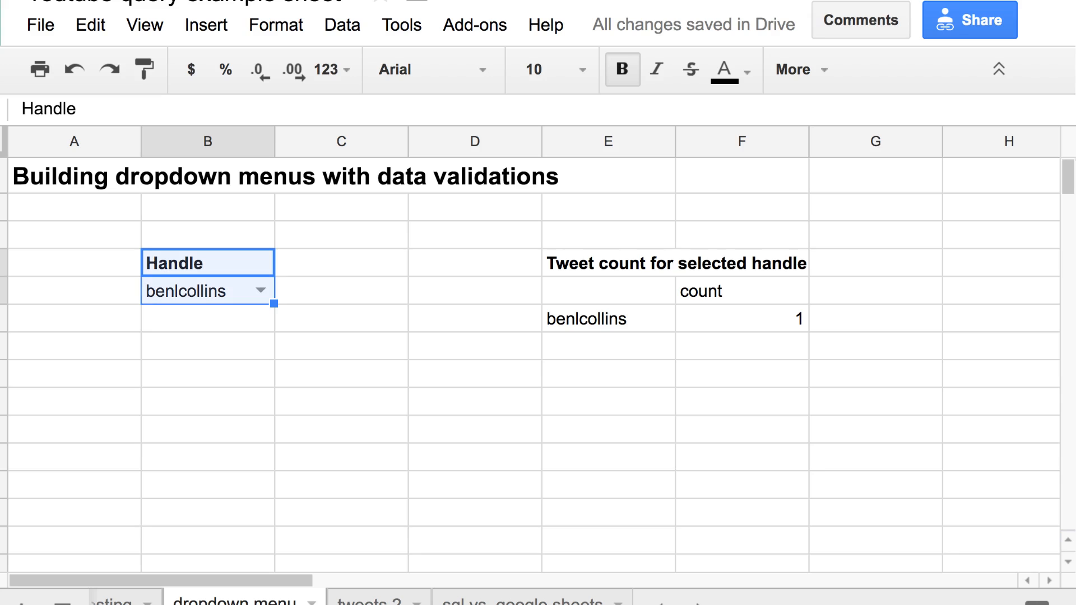
click(731, 61)
click(800, 69)
click(801, 69)
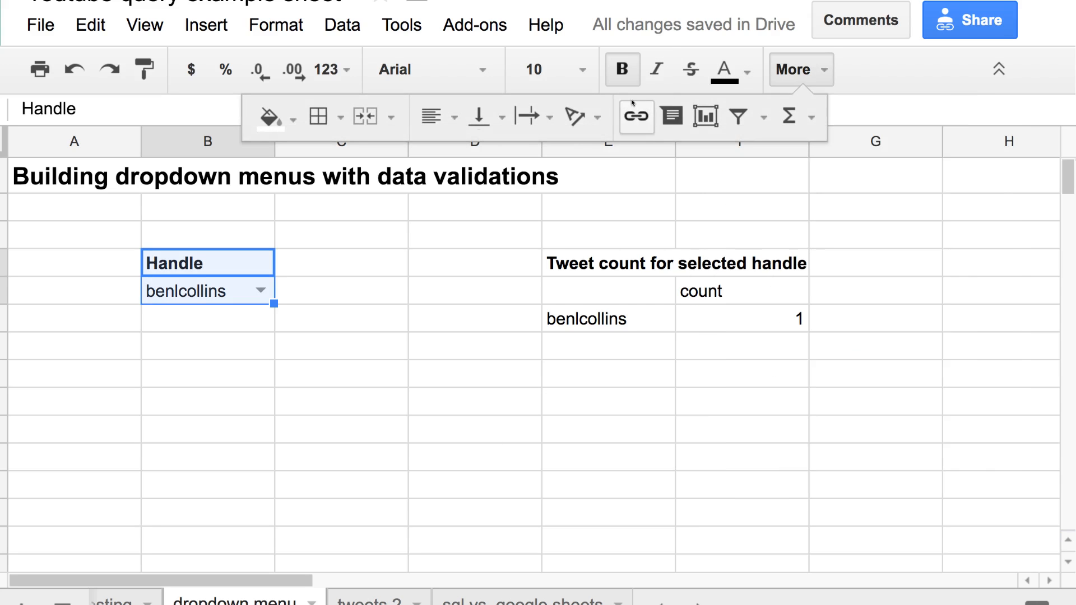
click(294, 119)
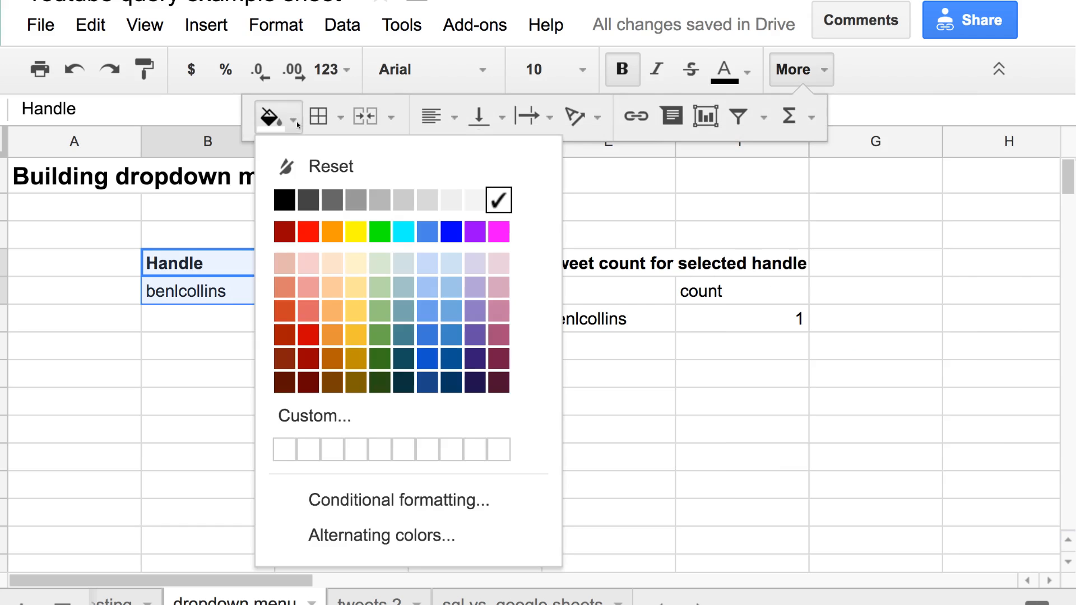
click(356, 231)
click(327, 292)
key(Right)
key(Right)
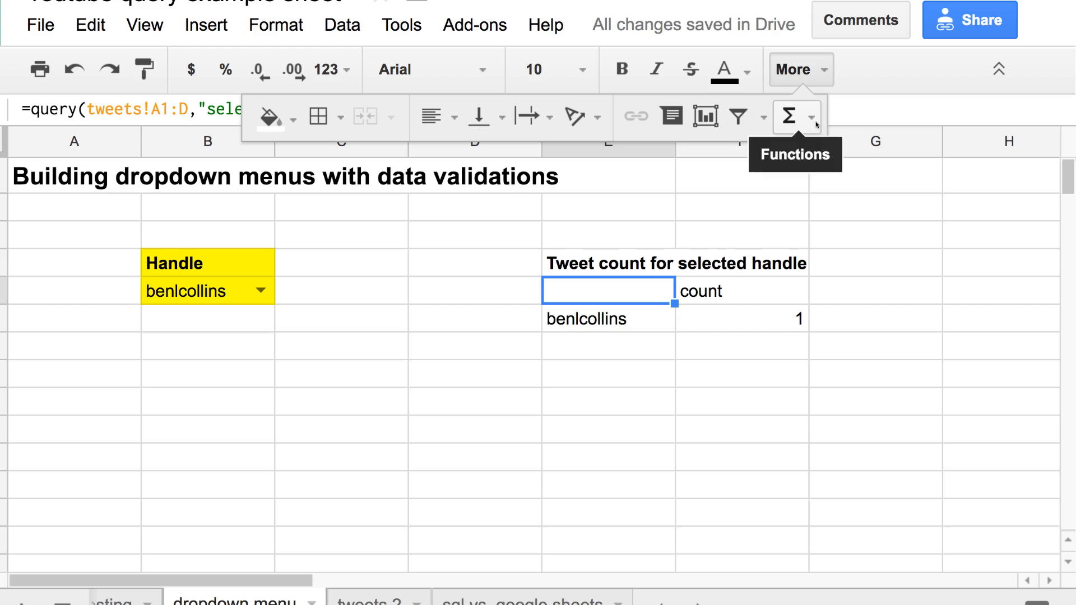
click(830, 79)
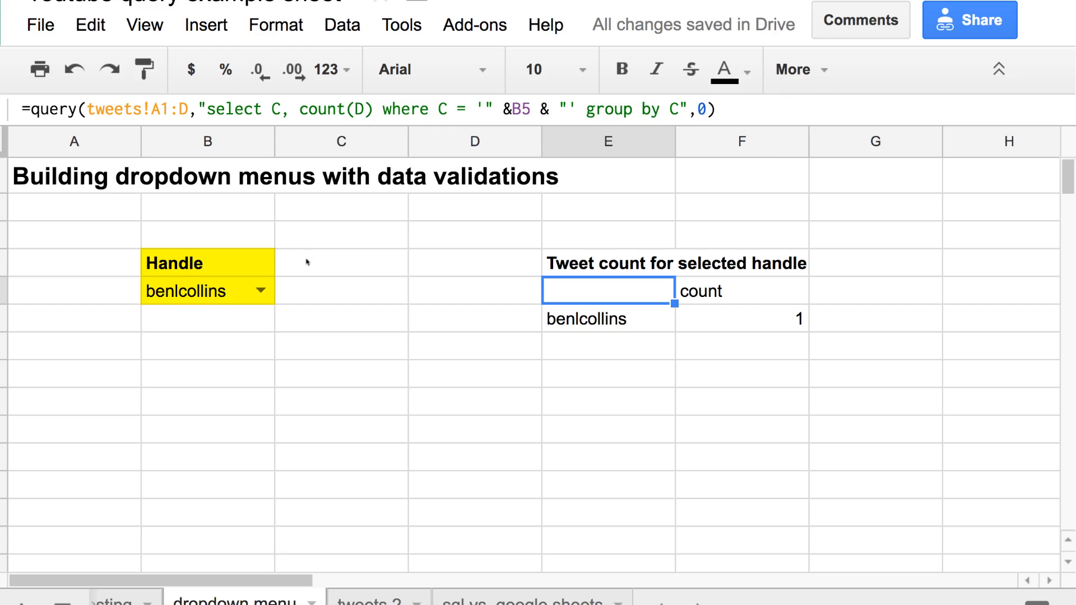
Step: Try out the Handle dropdown in B5 by choosing GrowthHackers and finally inboundorg
click(261, 291)
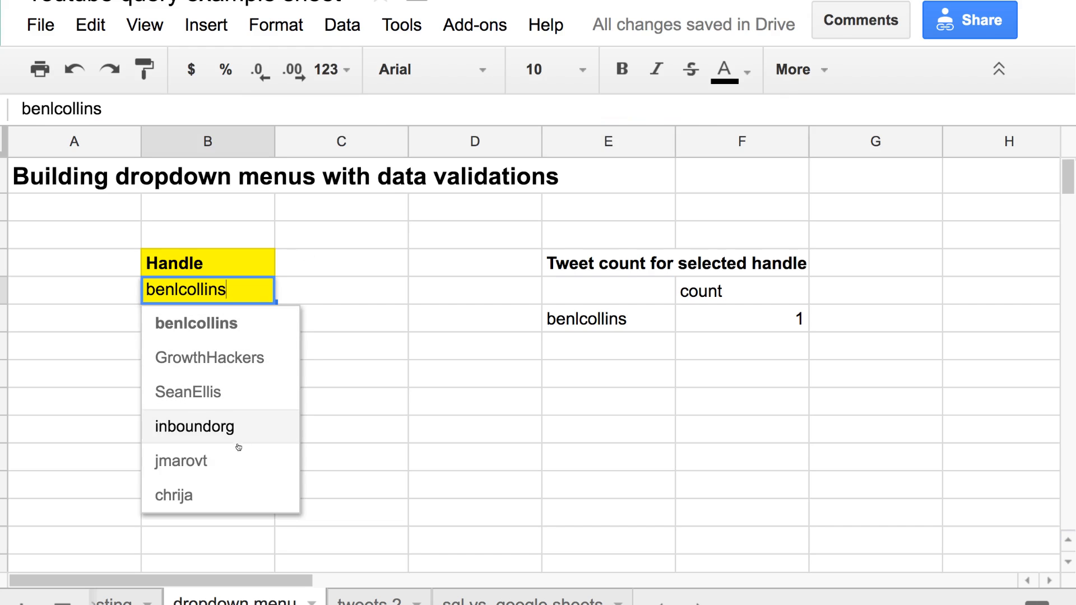
click(260, 324)
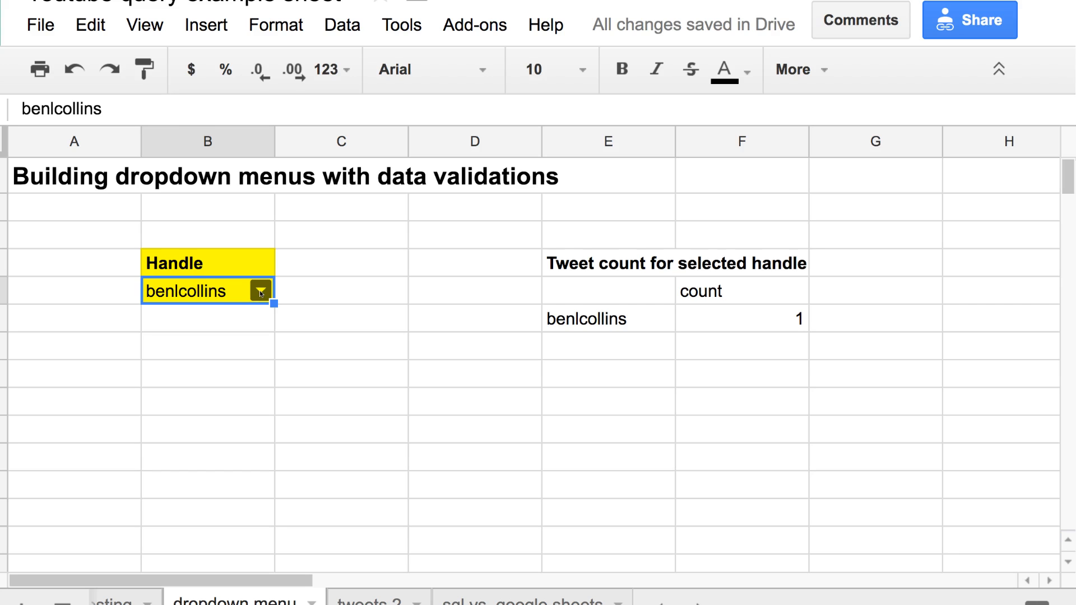
key(Up)
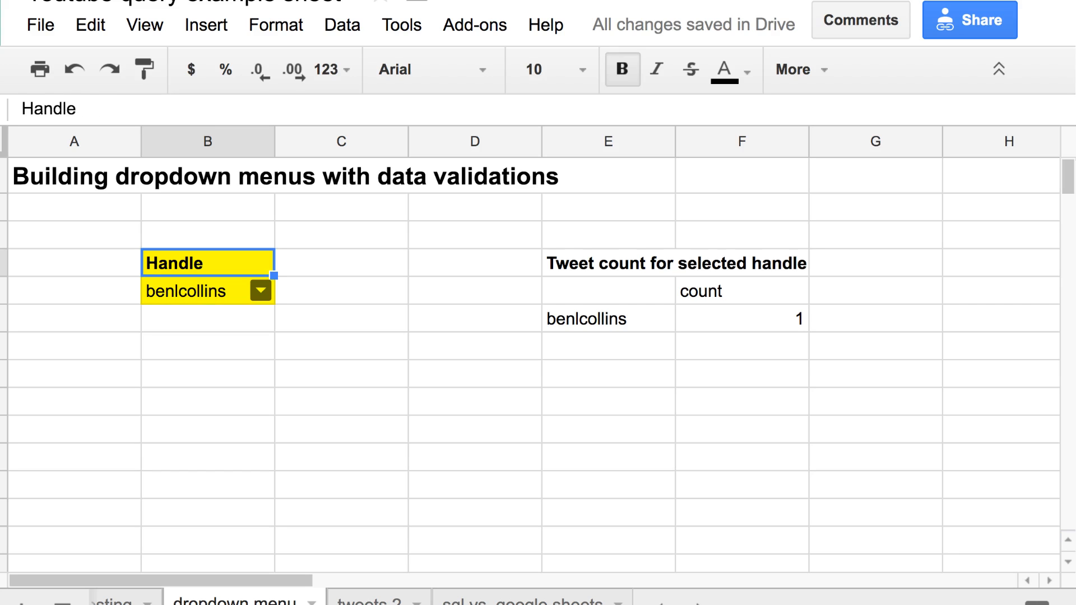
click(260, 290)
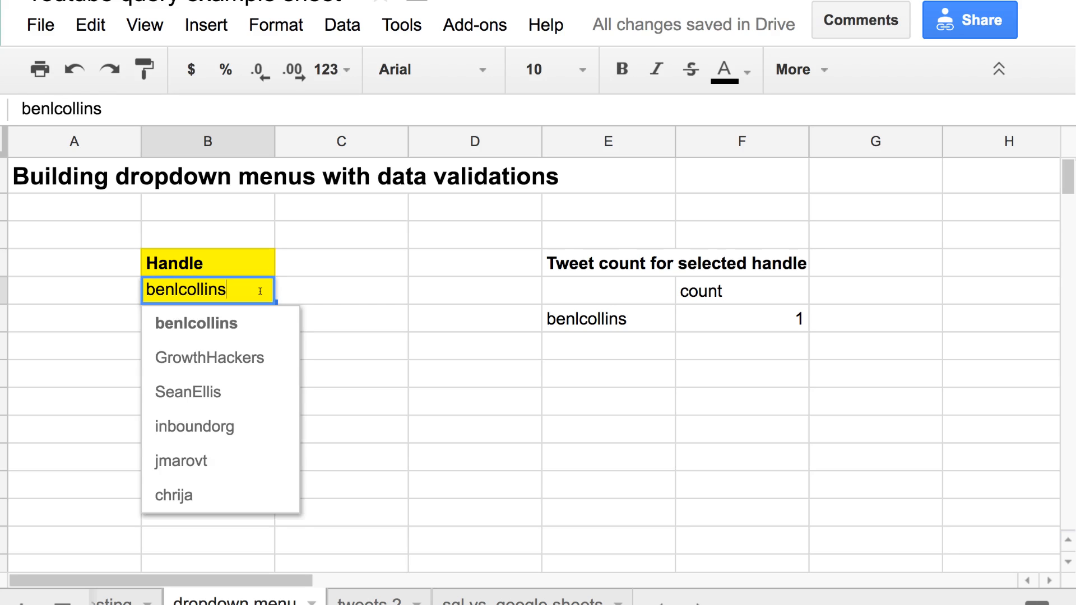
click(258, 358)
click(260, 291)
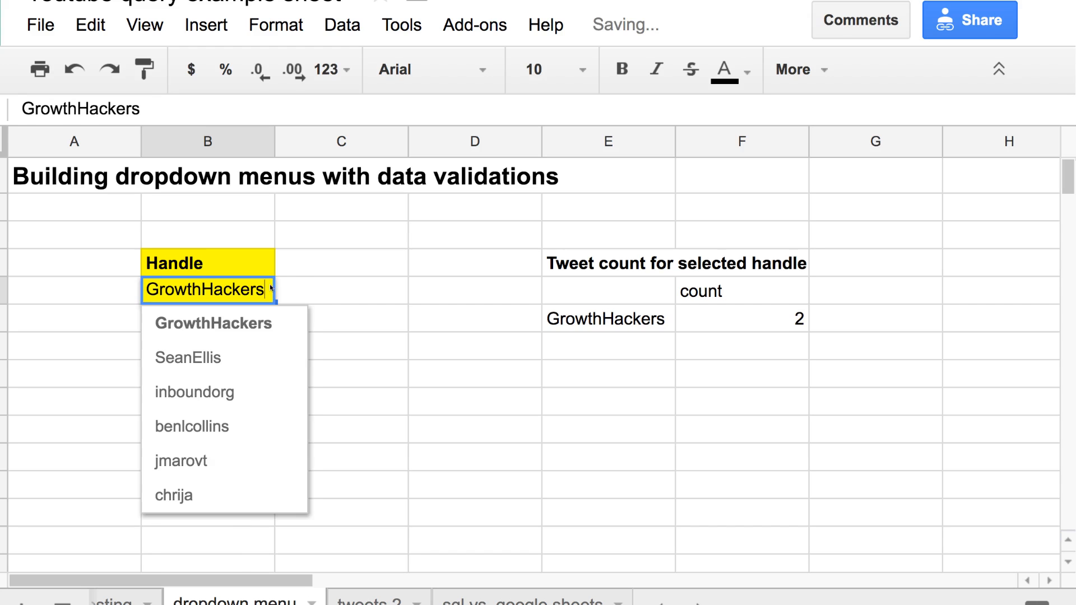
click(249, 407)
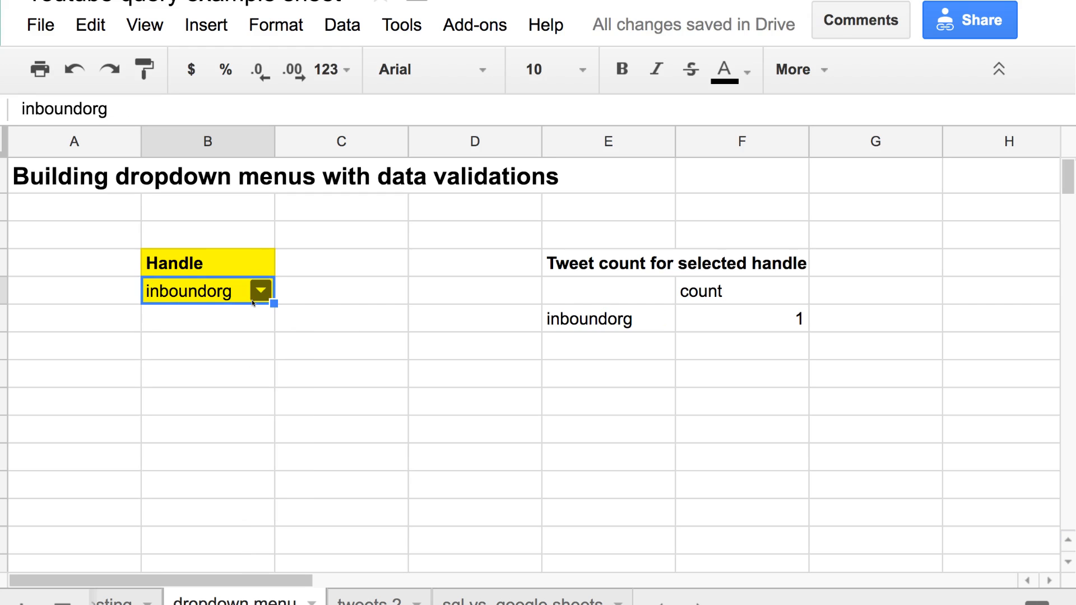
Step: Inspect the query formula in E5 and the options in the B5 dropdown
click(619, 299)
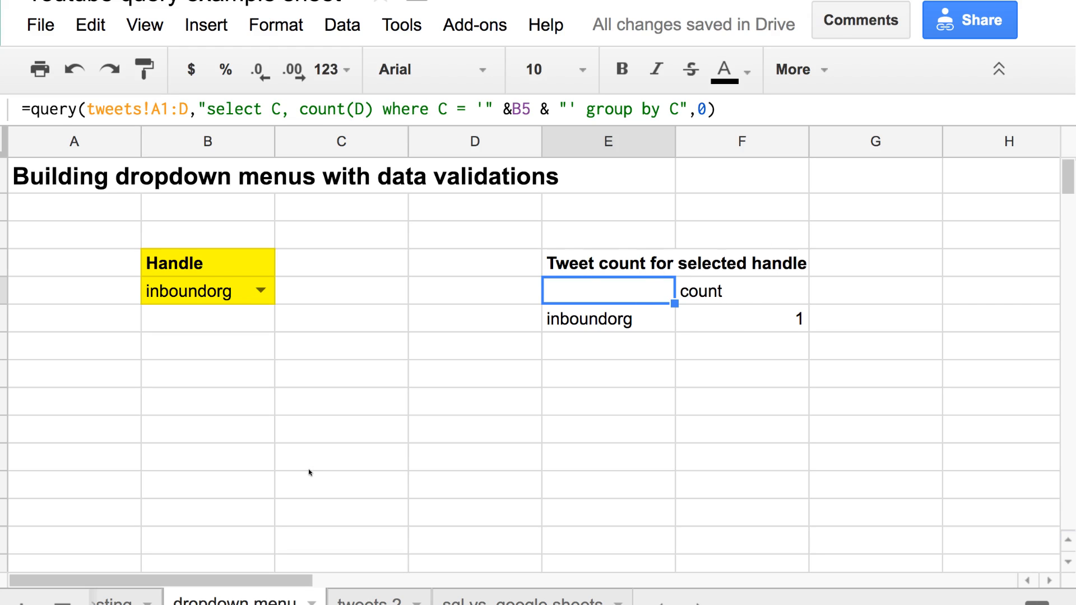
click(236, 301)
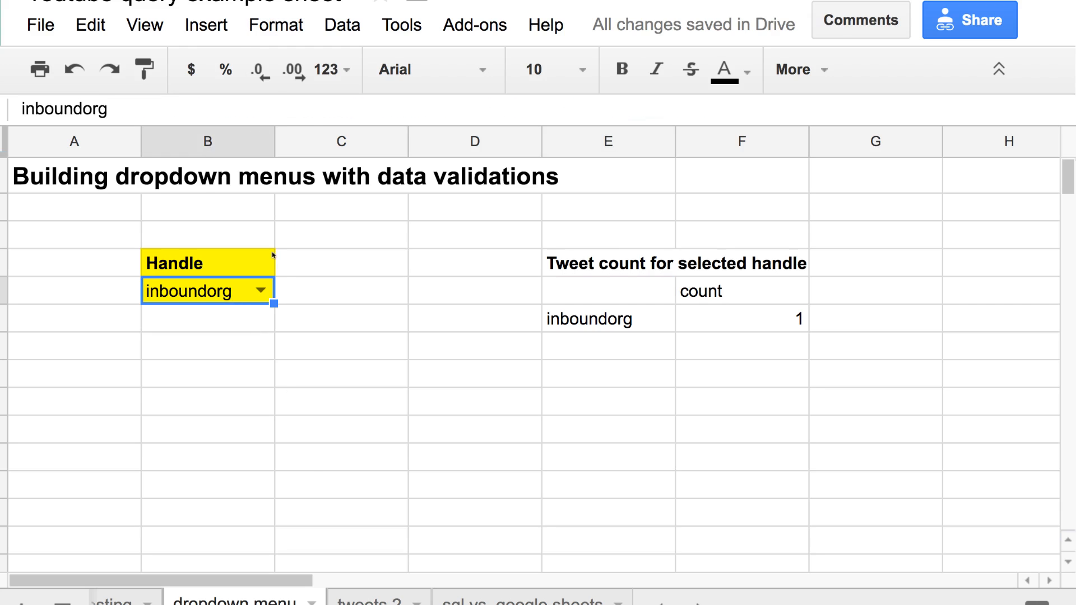
click(268, 292)
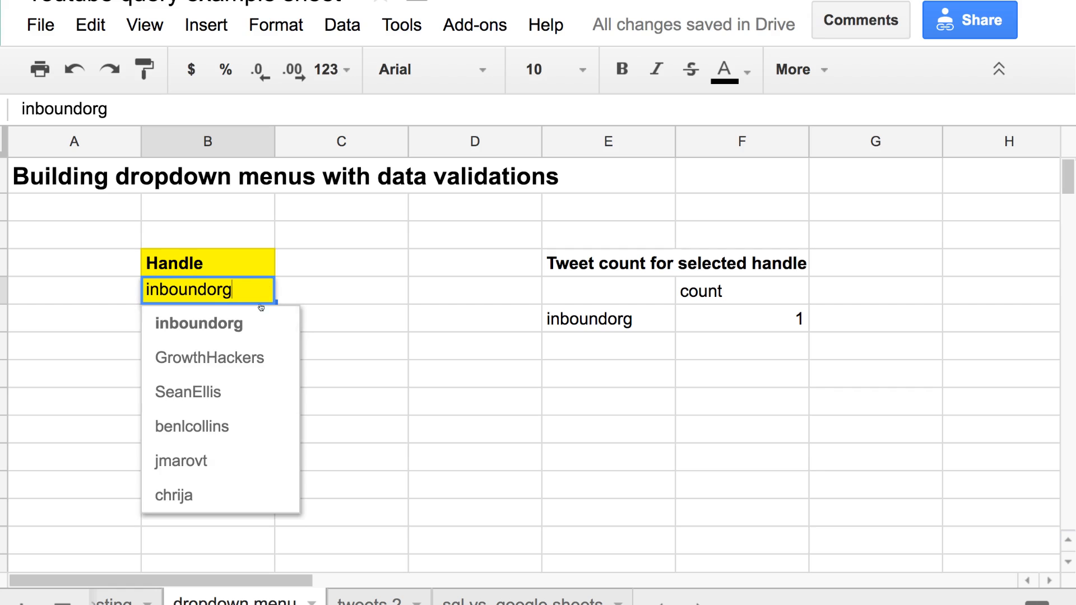
key(Escape)
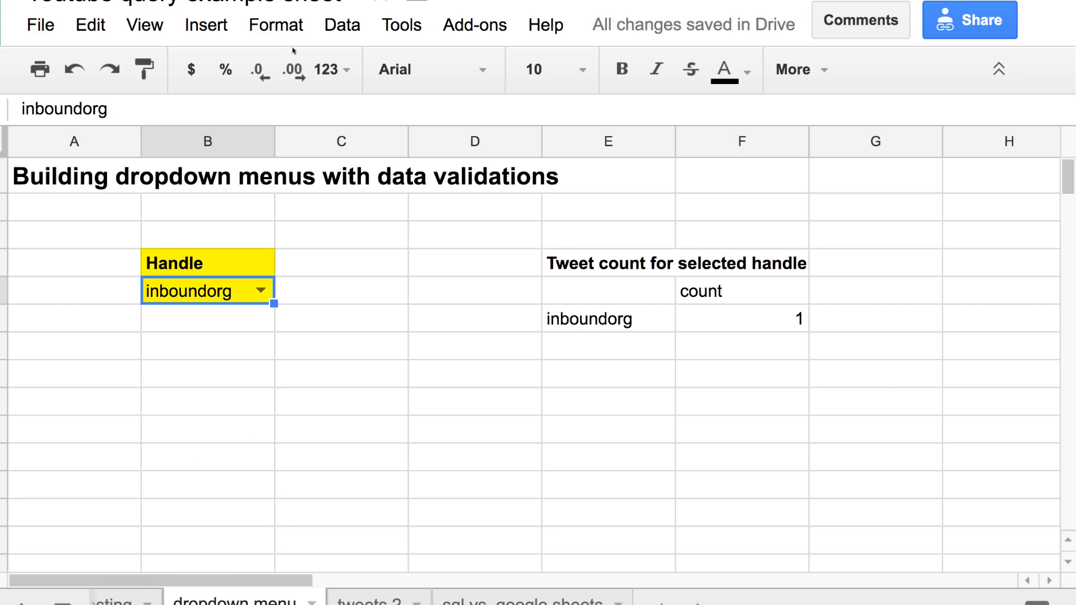
Step: Open the data validation rule for B5, keeping List from a range as its criteria
click(341, 26)
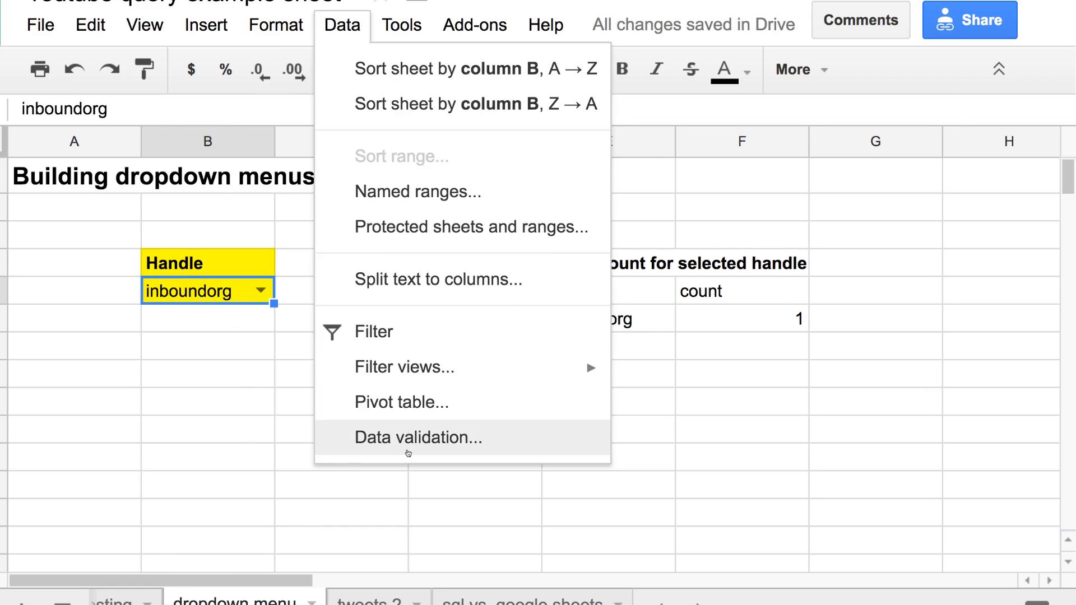
click(408, 453)
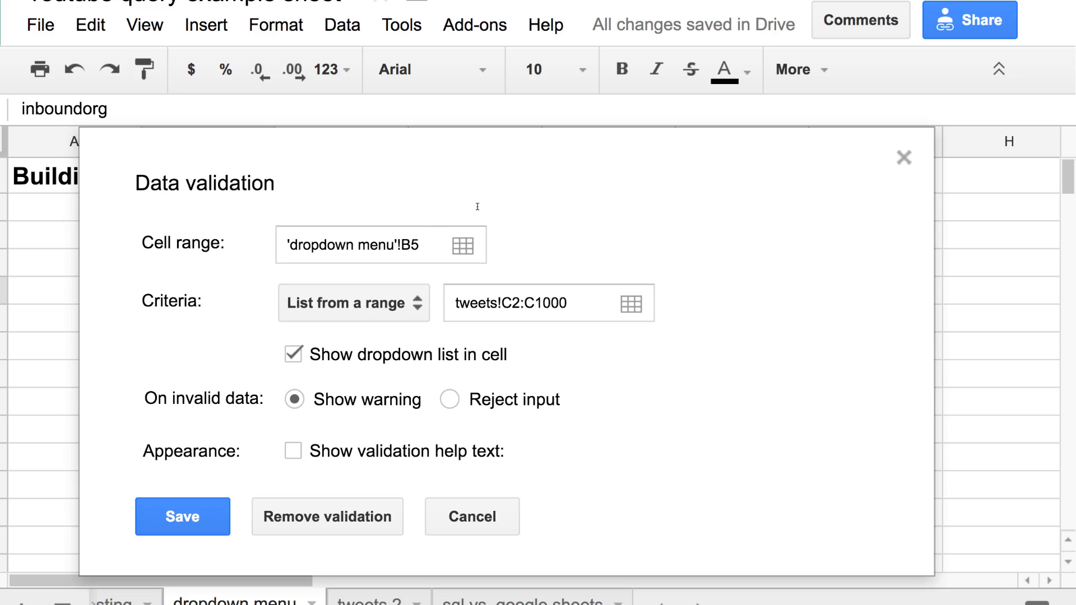
mouse_move(469, 170)
mouse_down()
mouse_move(487, 319)
mouse_move(474, 260)
mouse_move(487, 202)
mouse_move(483, 154)
mouse_move(481, 162)
mouse_up()
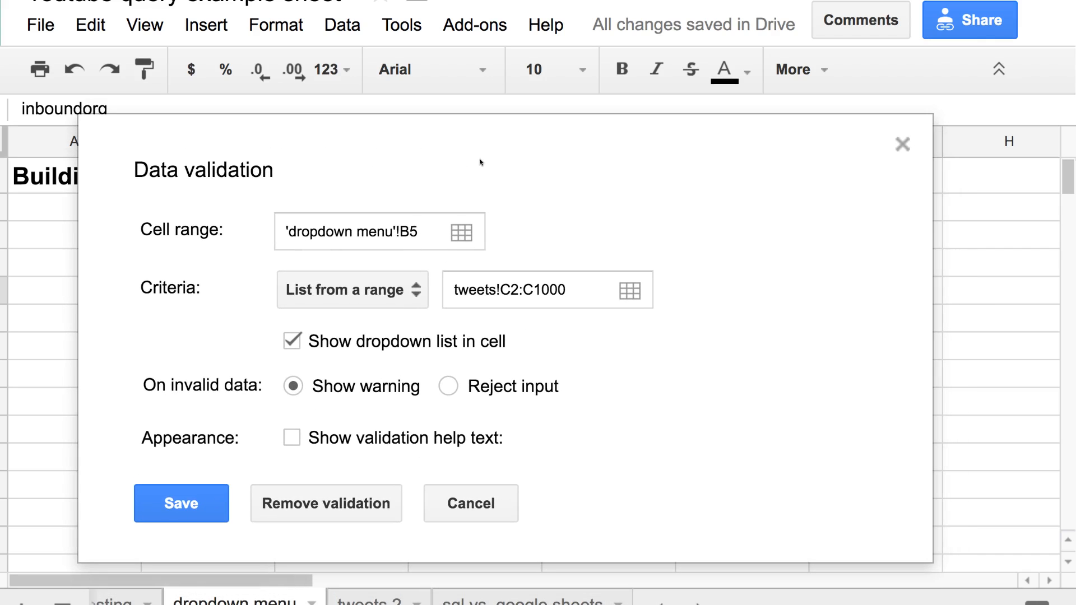
click(397, 297)
click(395, 299)
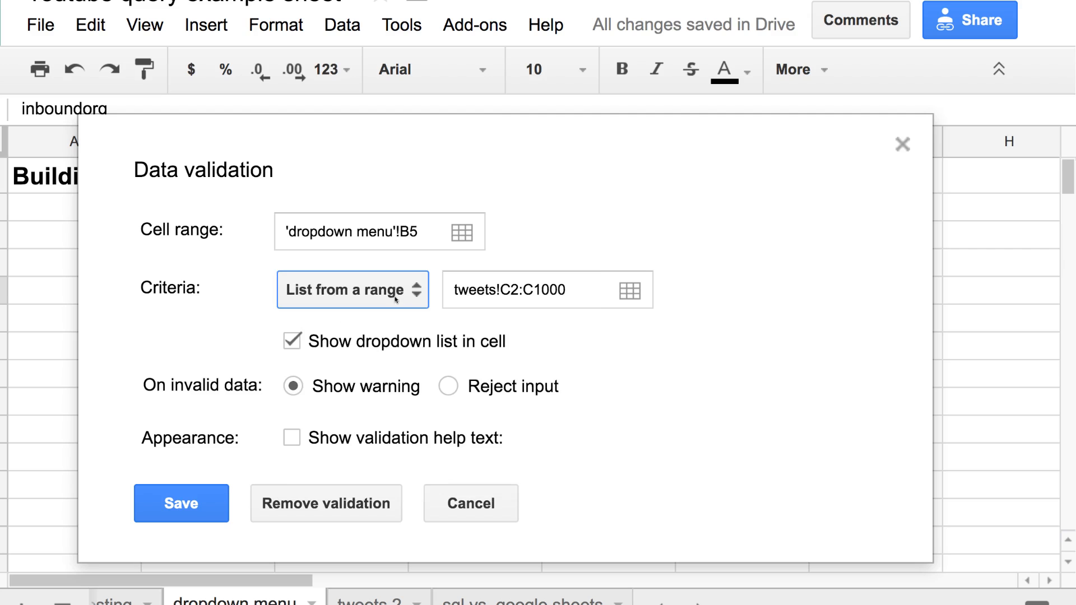
Step: Open the criteria's source range for editing and bring up the tweets sheet with its handle column uncovered
click(628, 292)
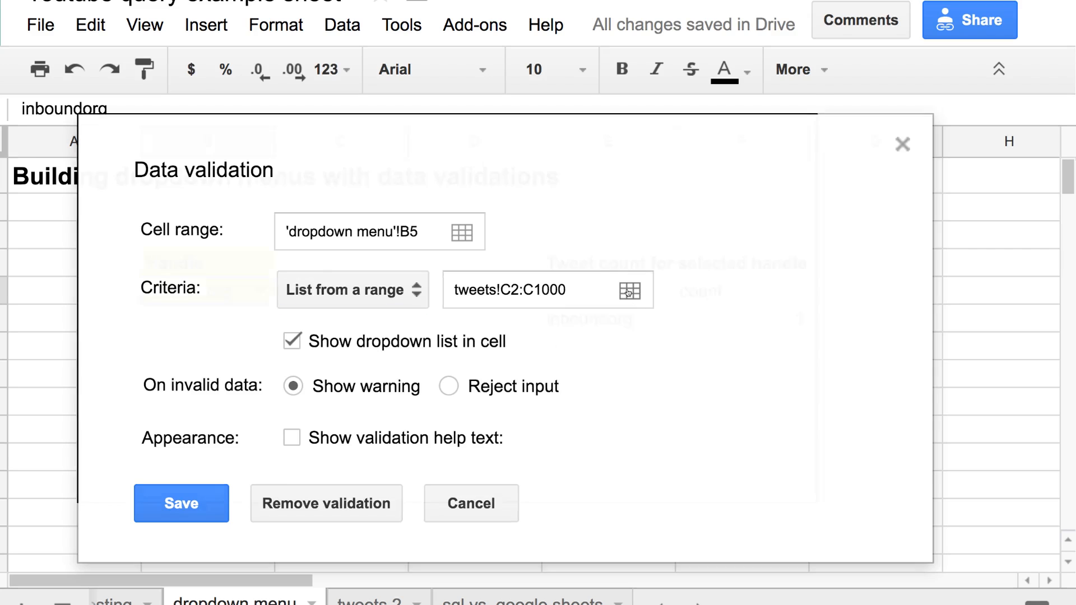
drag(387, 206, 599, 298)
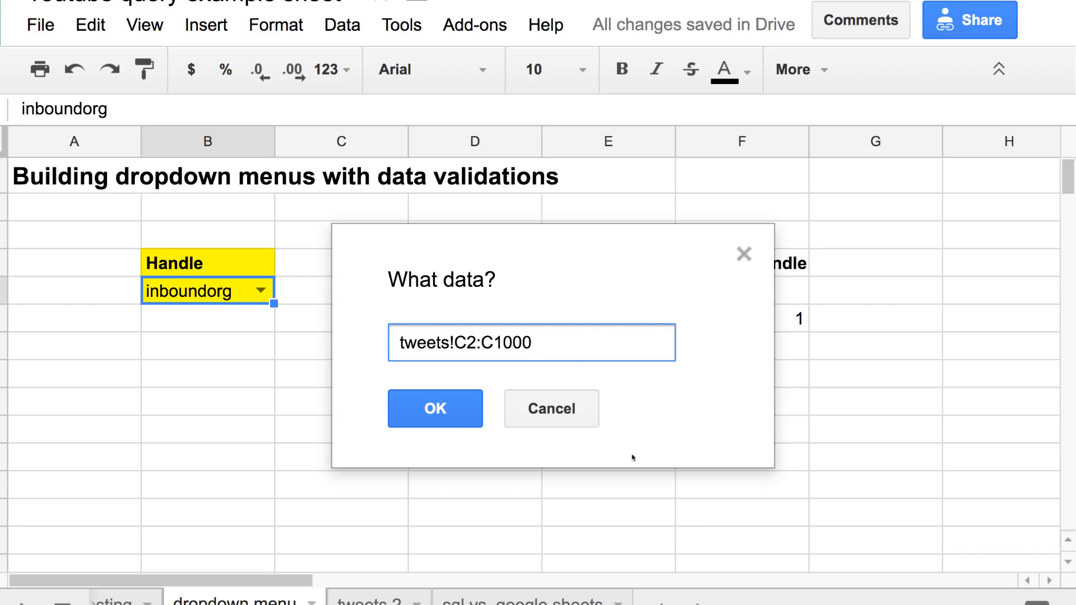
click(663, 602)
click(488, 601)
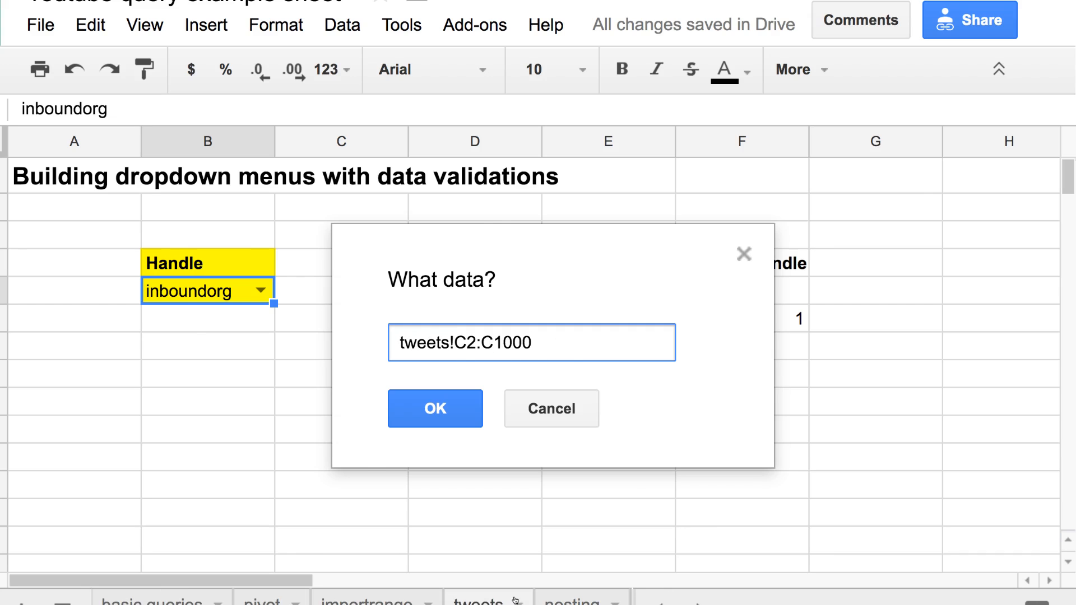
drag(570, 256, 423, 338)
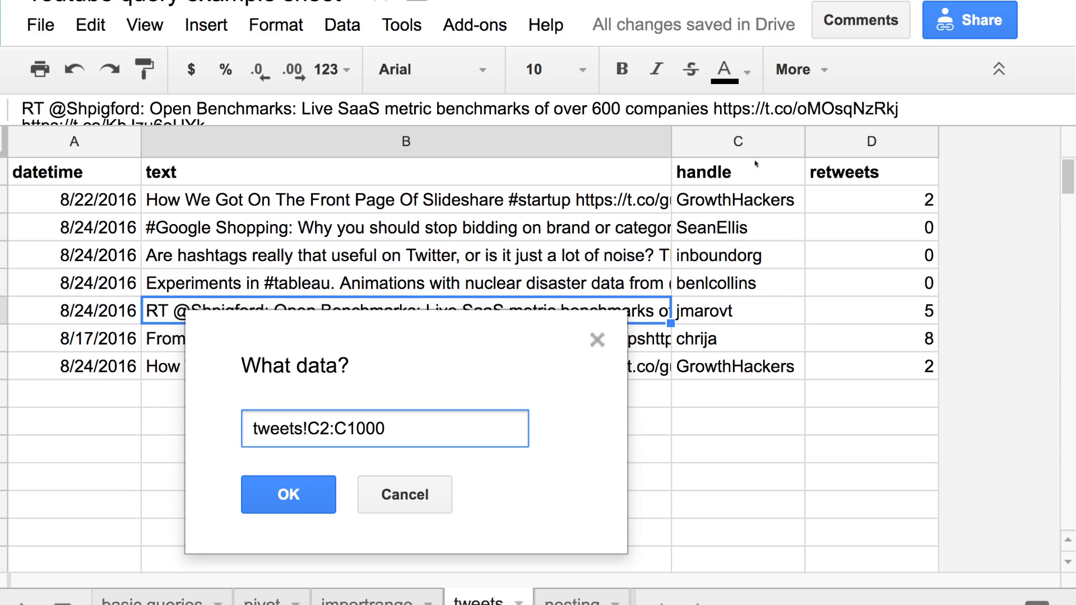
Step: Try selecting C1:C8 in the handle column as the dropdown's source range
click(754, 178)
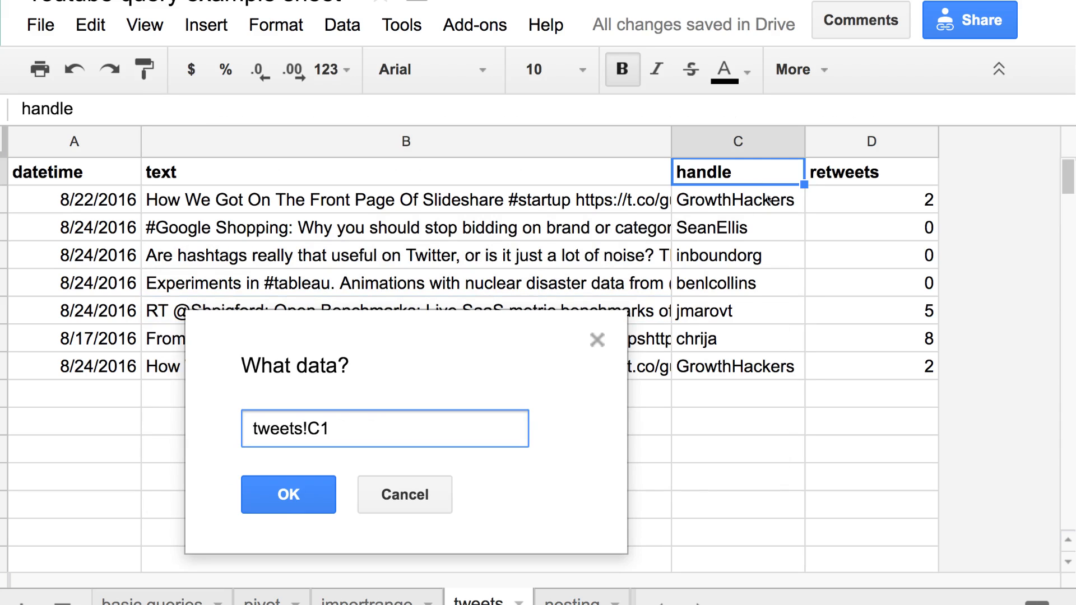
key(ctrl+shift+Down)
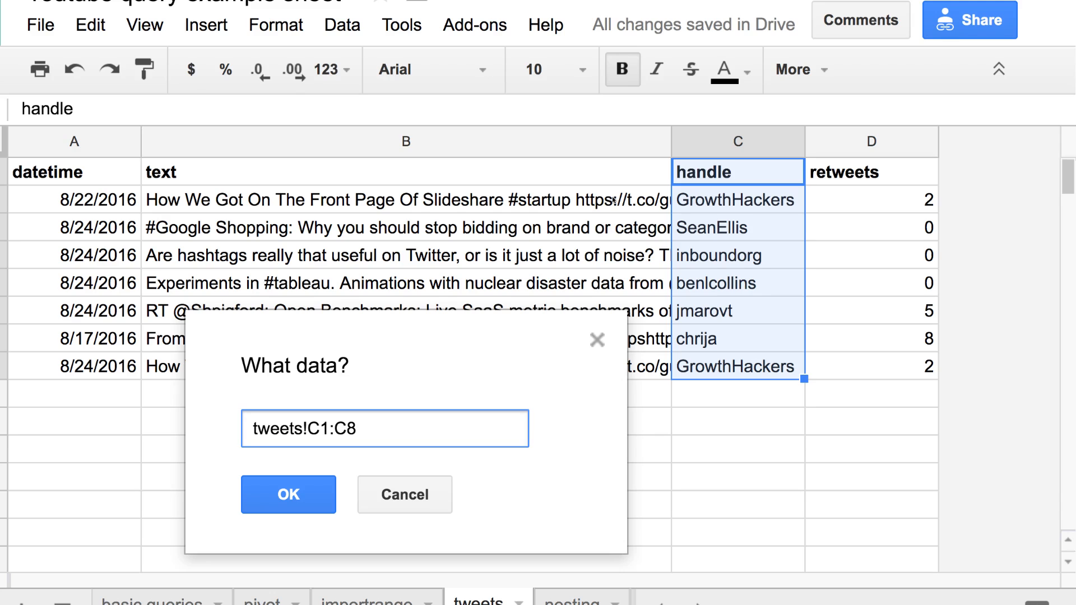
click(613, 174)
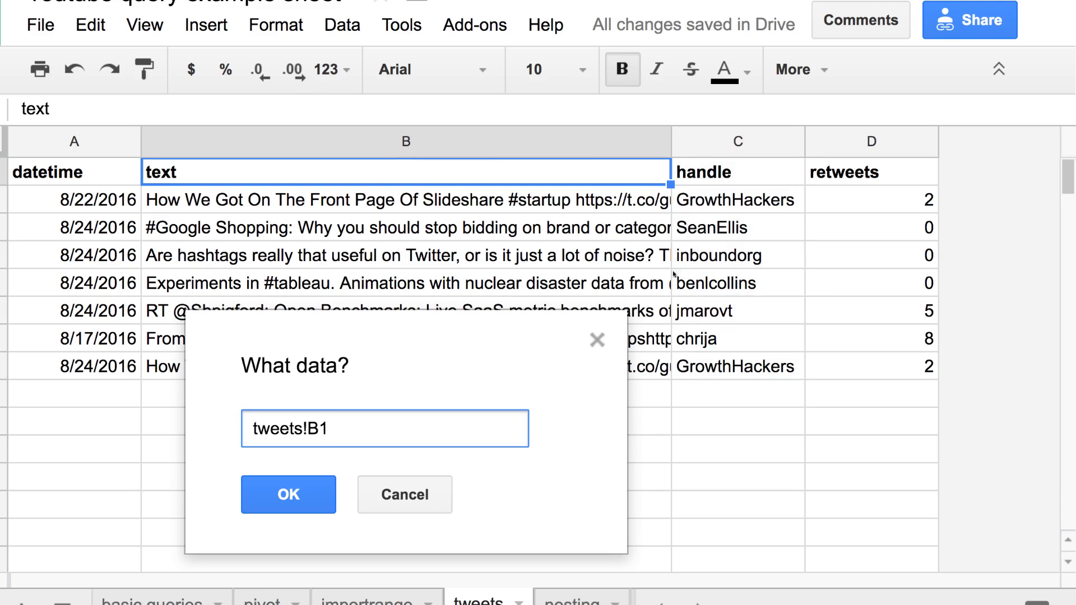
Step: Set the dropdown's source range to tweets!C2:C1000 and save the validation rule
click(763, 169)
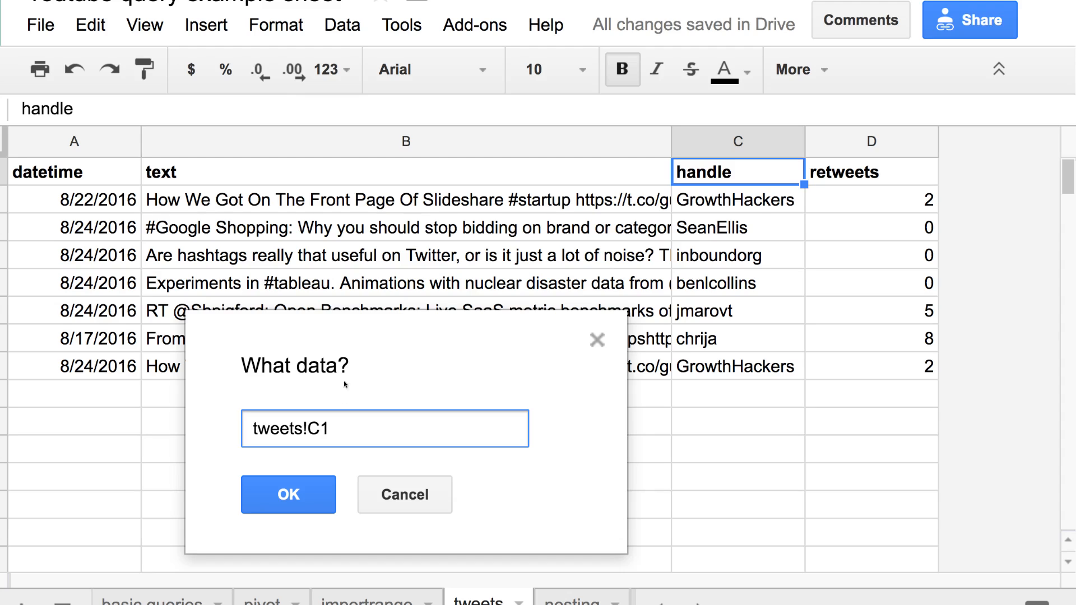
click(348, 429)
key(BackSpace)
text(2:C1000)
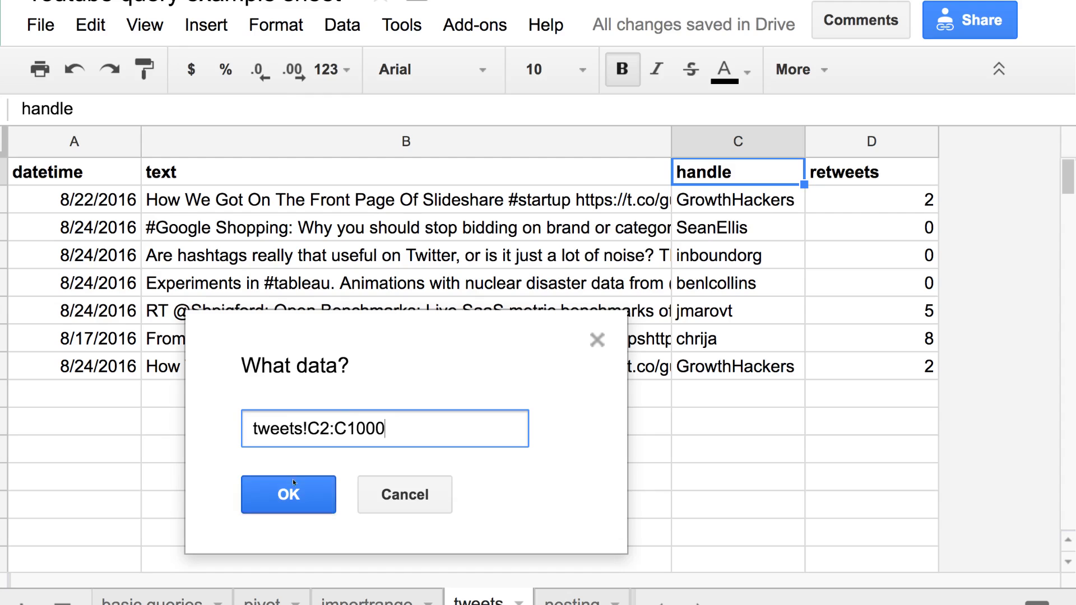
click(283, 493)
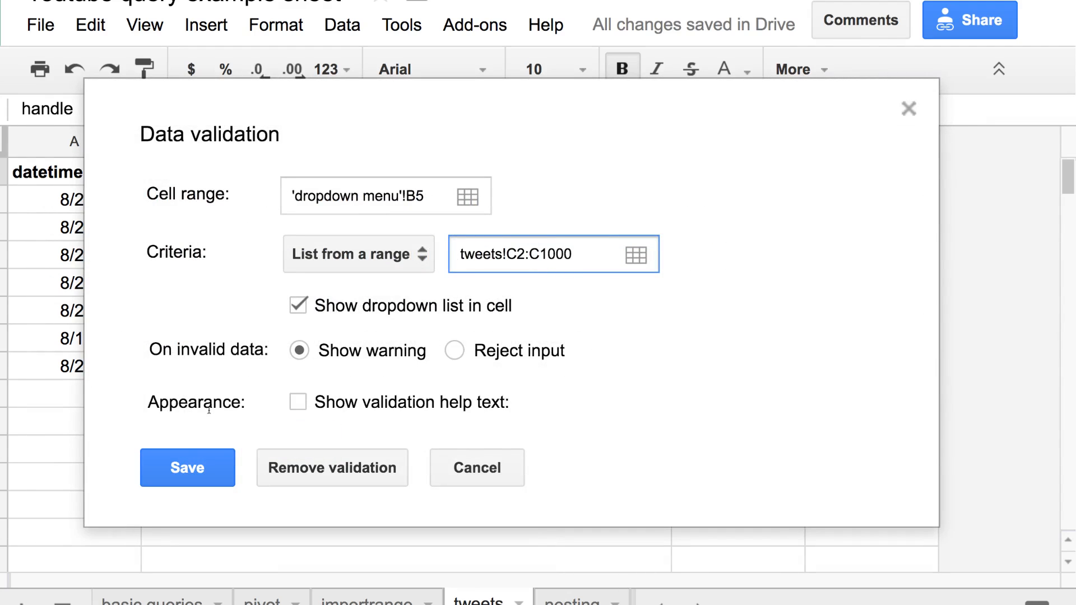
click(189, 468)
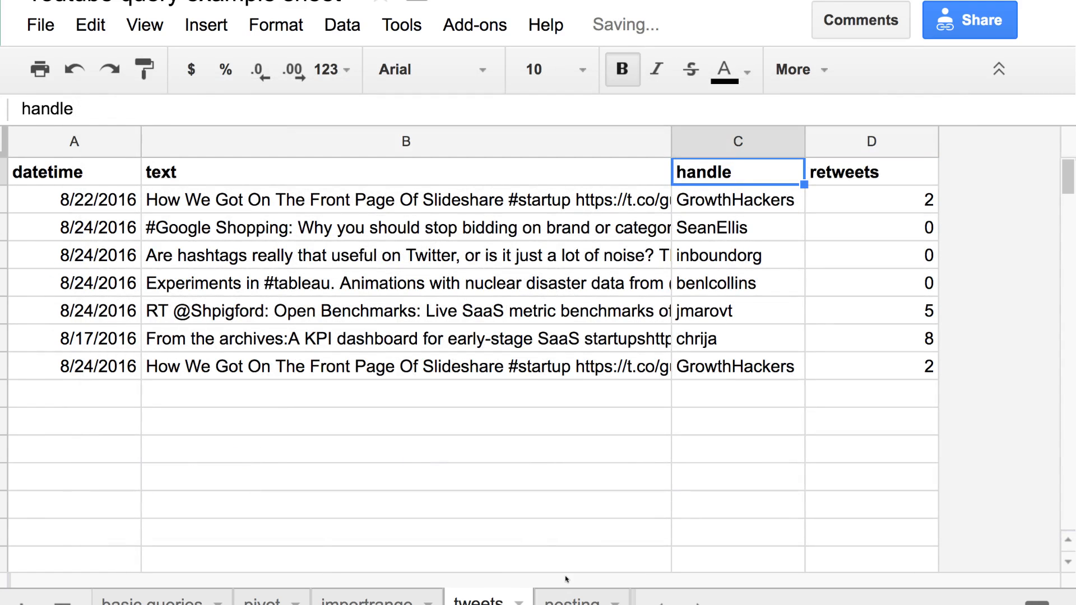
Step: On the dropdown menu sheet, choose the fourth handle listed in the B5 dropdown and select the query cell E5
click(699, 604)
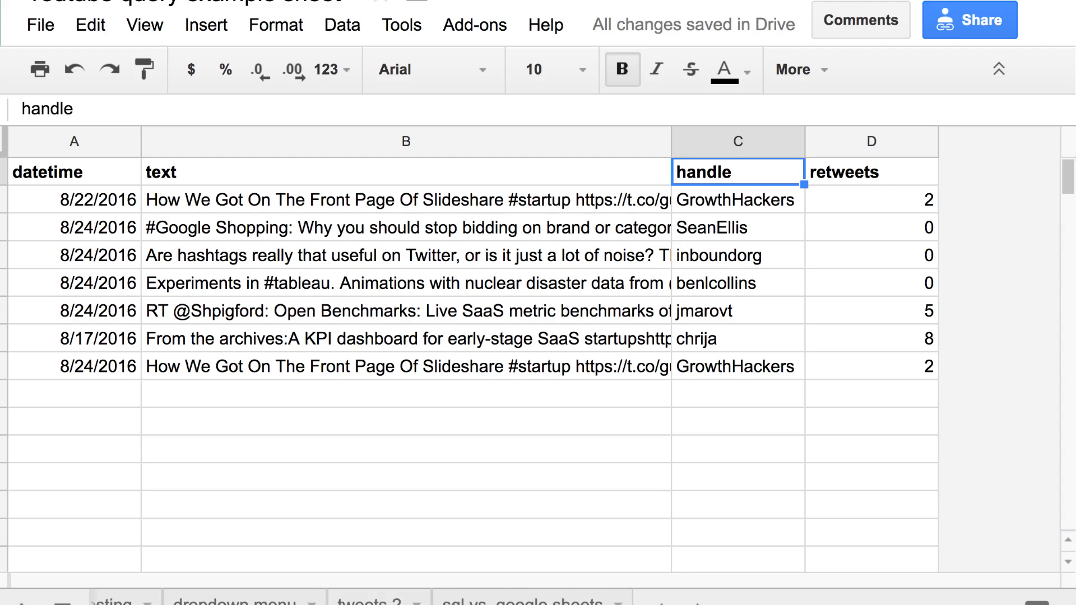
click(235, 601)
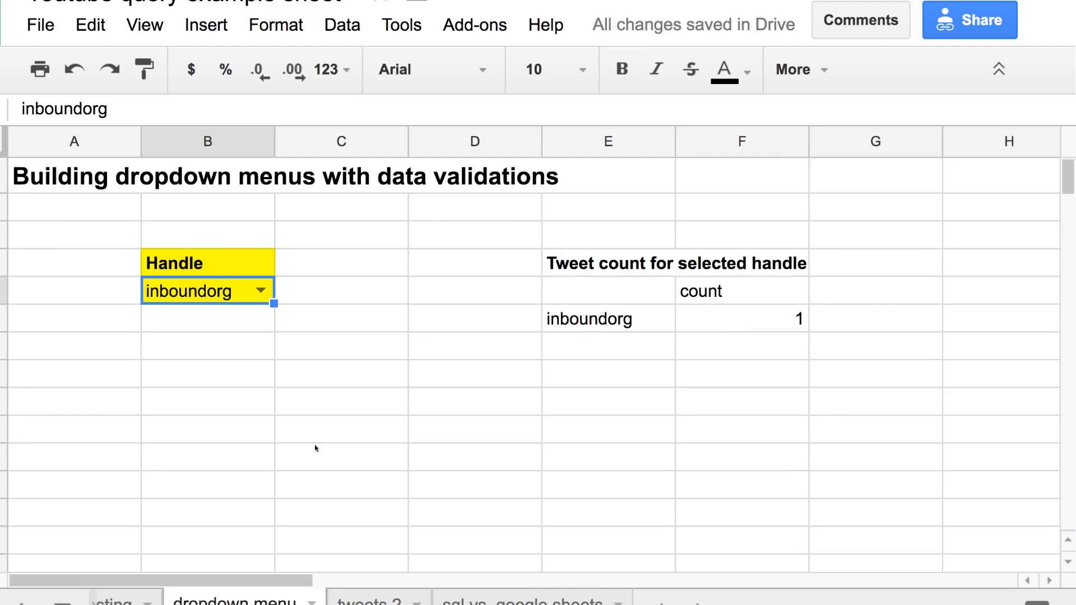
click(266, 290)
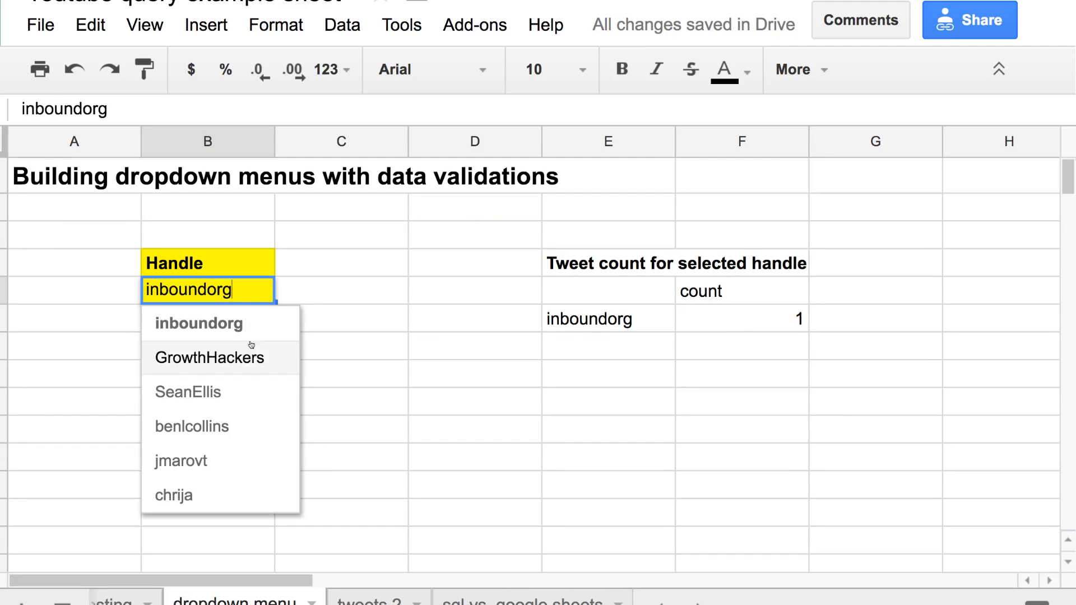
click(230, 424)
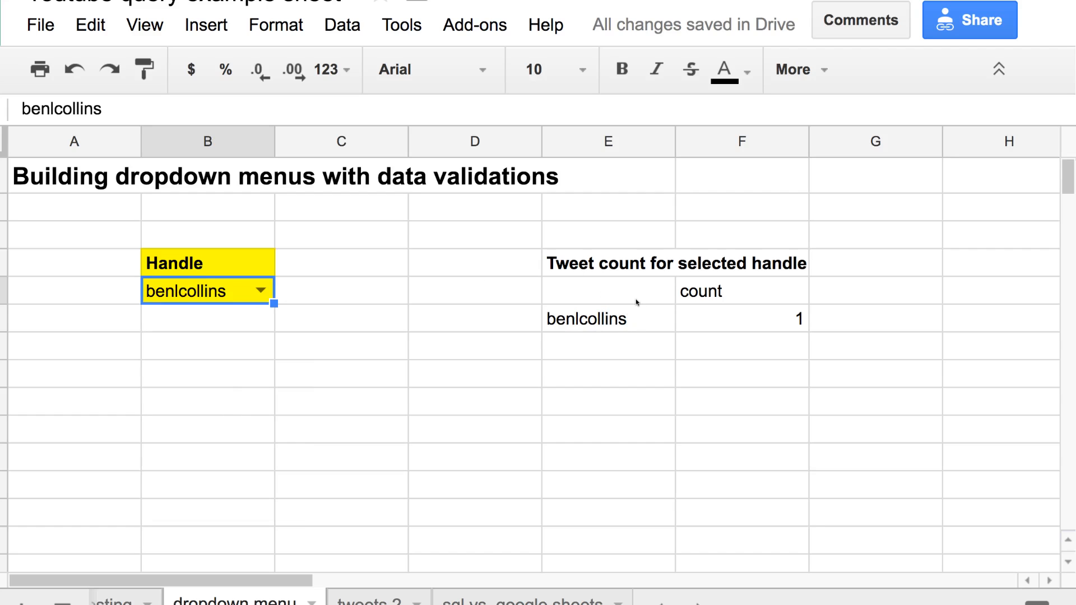
click(596, 295)
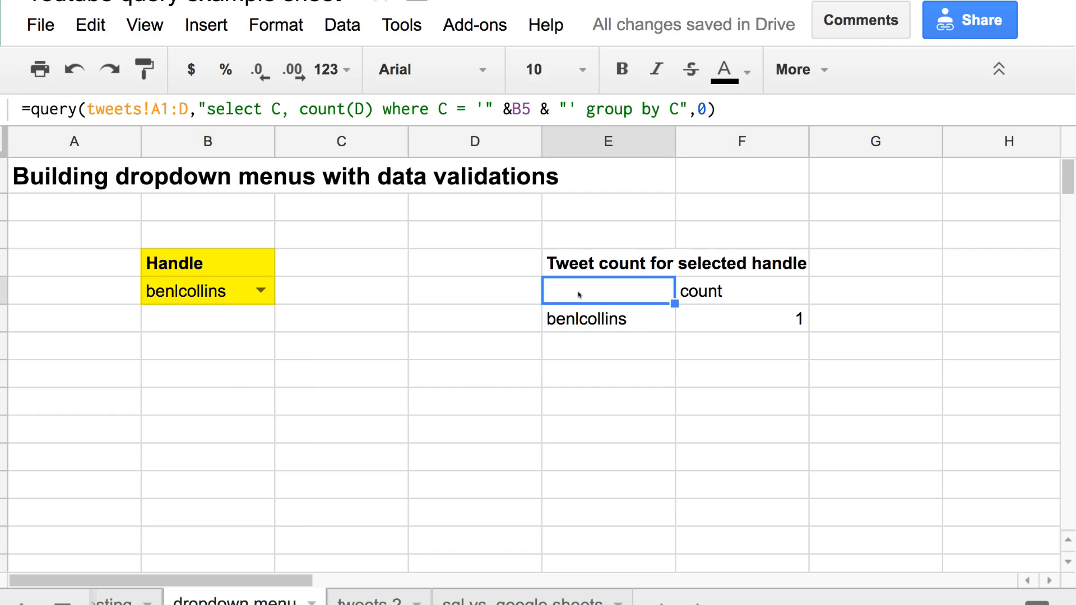
Step: Open the query formula in E5 and examine its data range, select clause, where clause and B5 reference
double_click(629, 274)
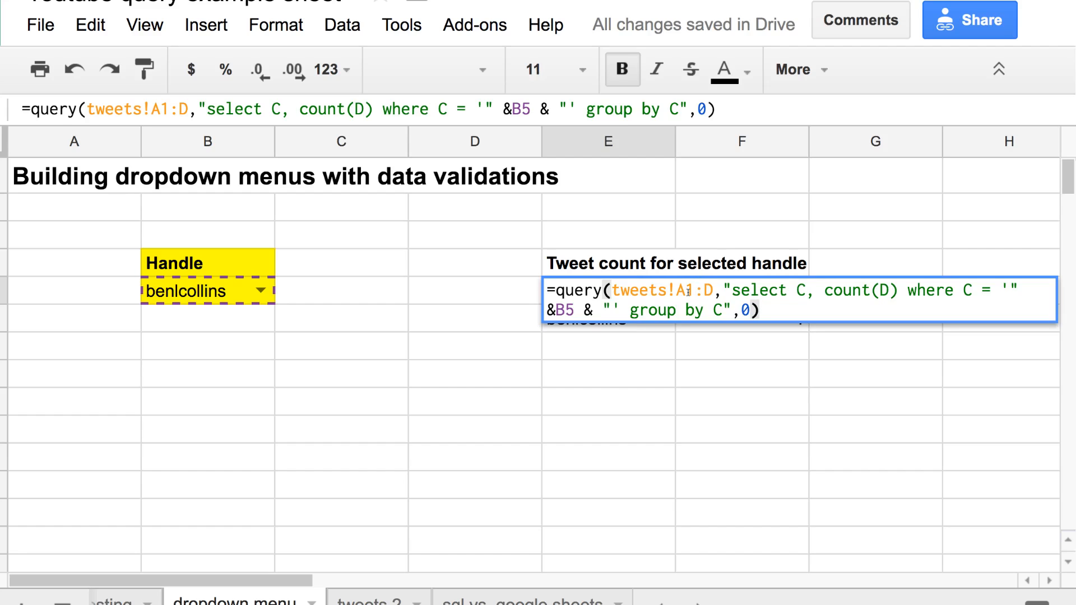
click(630, 290)
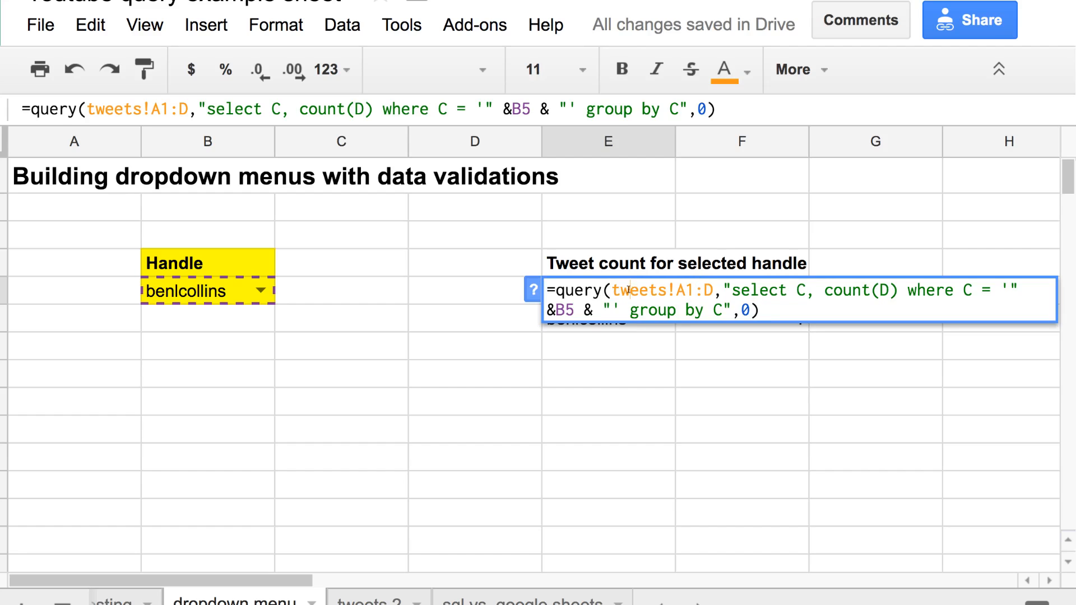
drag(612, 291, 714, 294)
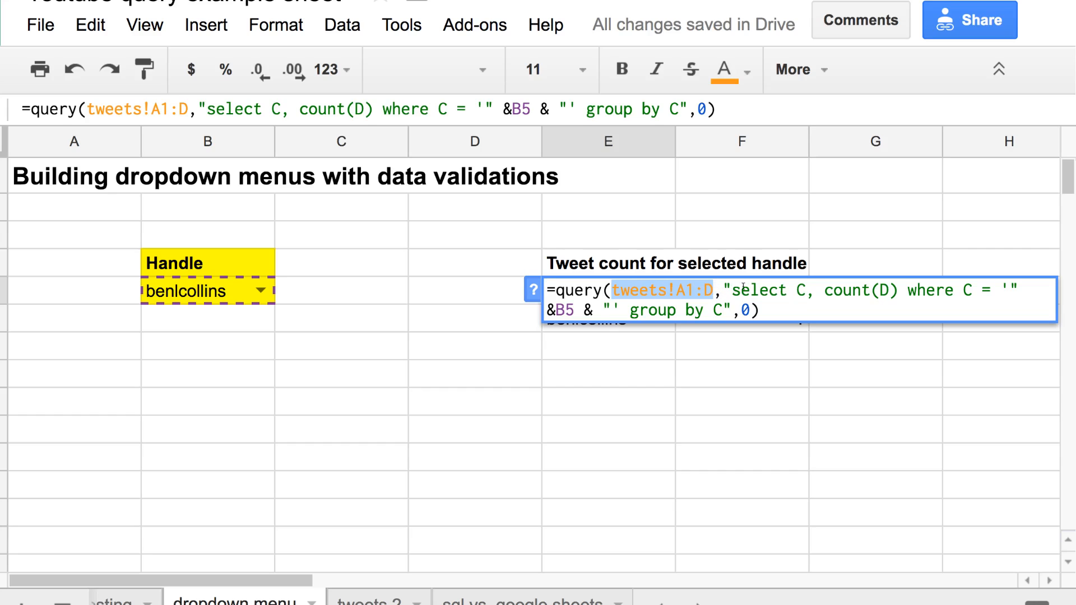
drag(733, 290, 897, 291)
click(826, 290)
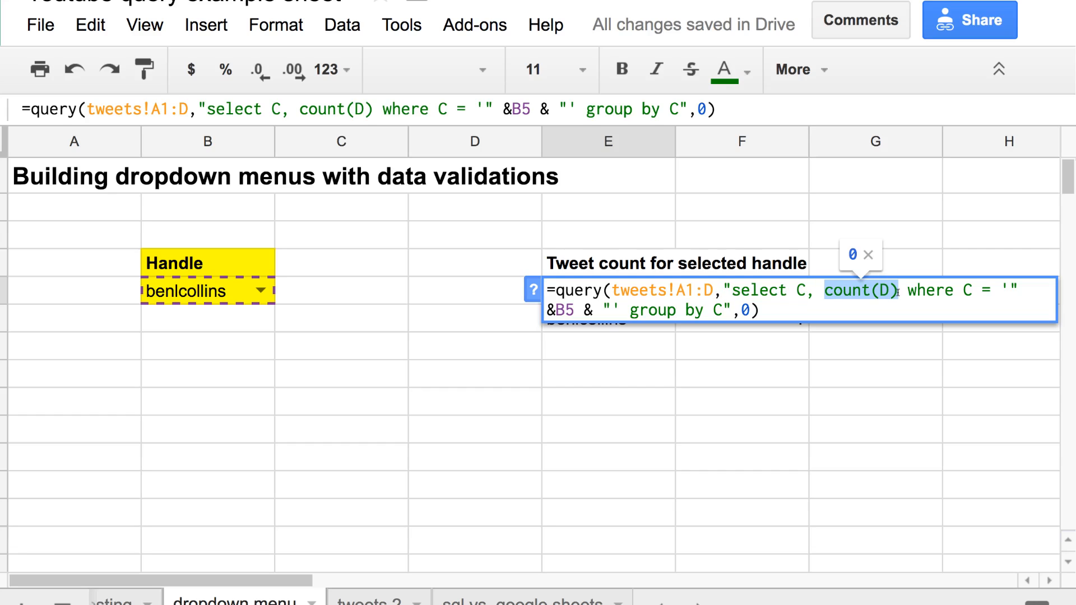
click(952, 284)
drag(908, 290, 975, 291)
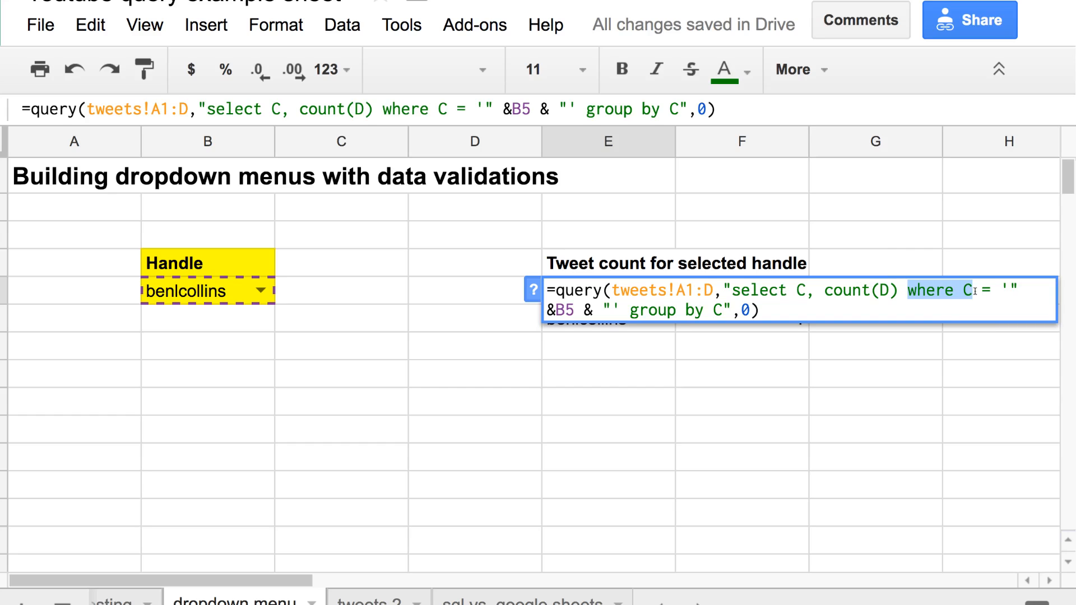
click(999, 288)
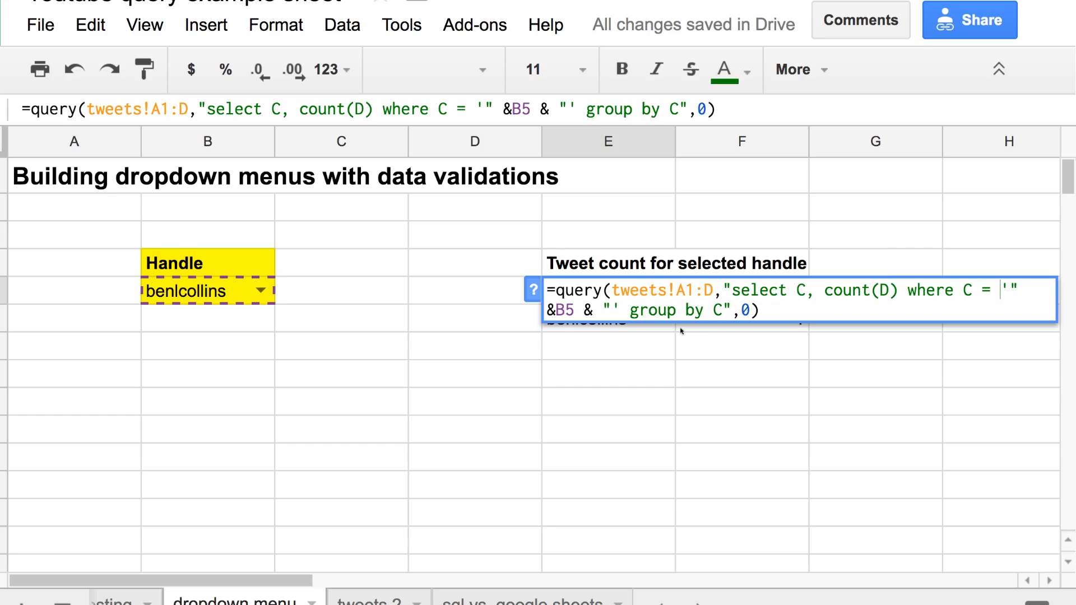
click(569, 313)
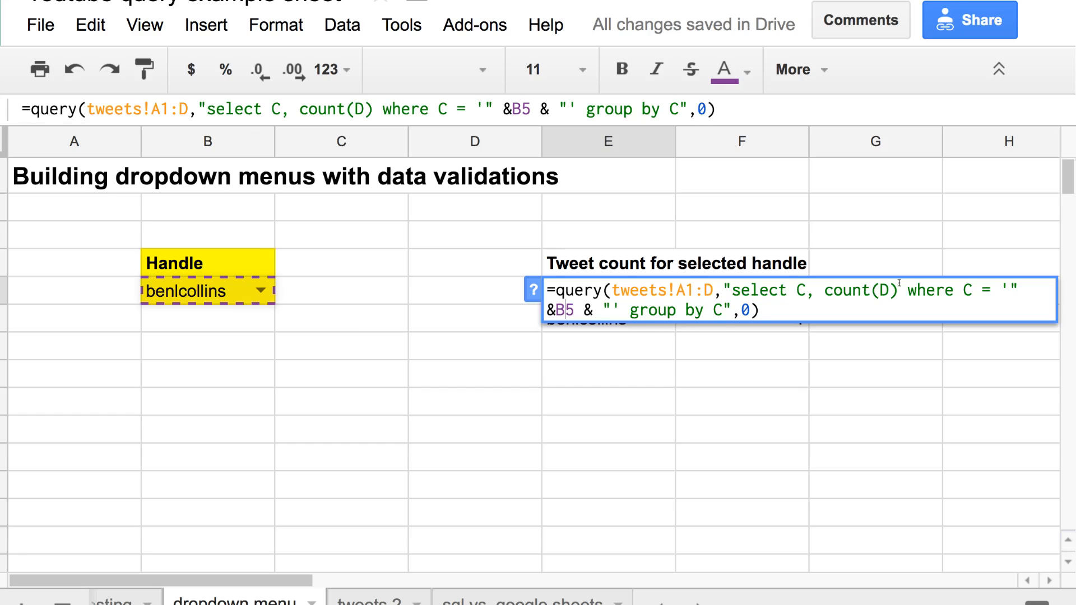
Step: Examine the single and double quotes that surround the B5 reference inside the E5 query string
click(1002, 289)
key(Left)
key(shift+Right)
click(621, 308)
key(shift+Left)
click(1008, 286)
key(shift+Left)
click(1019, 289)
key(shift+Left)
click(723, 288)
click(1008, 288)
Step: Delete the B5 reference from the E5 formula and re-enter it by pointing at D4, B8, C7 and finally handle cell B5
click(572, 309)
key(Delete)
key(BackSpace)
click(473, 264)
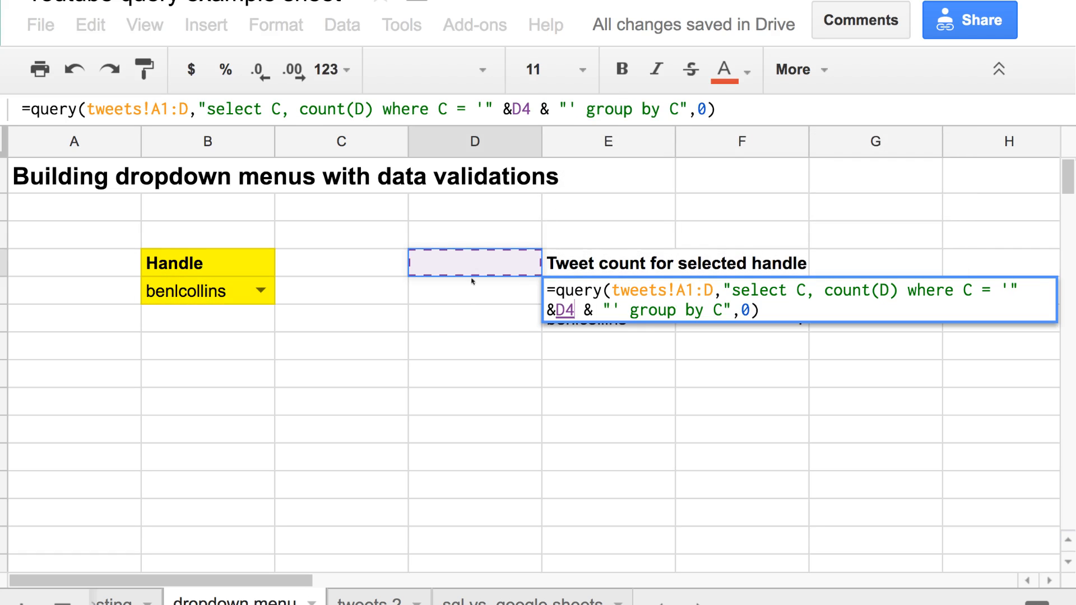
key(Down)
key(Down)
key(Down)
key(Left)
key(Down)
key(Left)
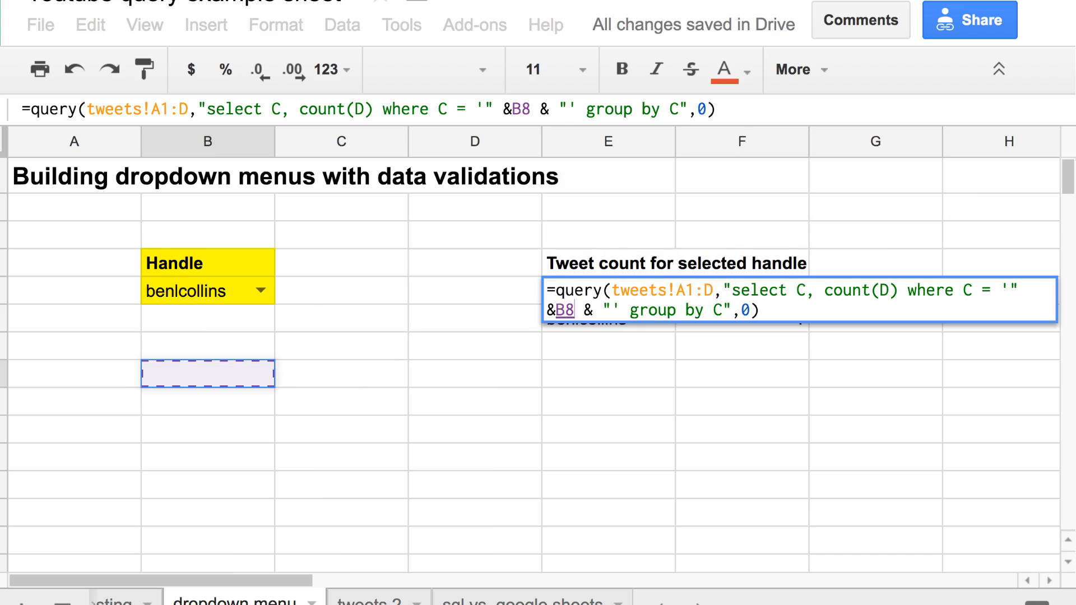
key(Right)
key(Right)
key(Down)
key(Up)
key(Up)
key(Left)
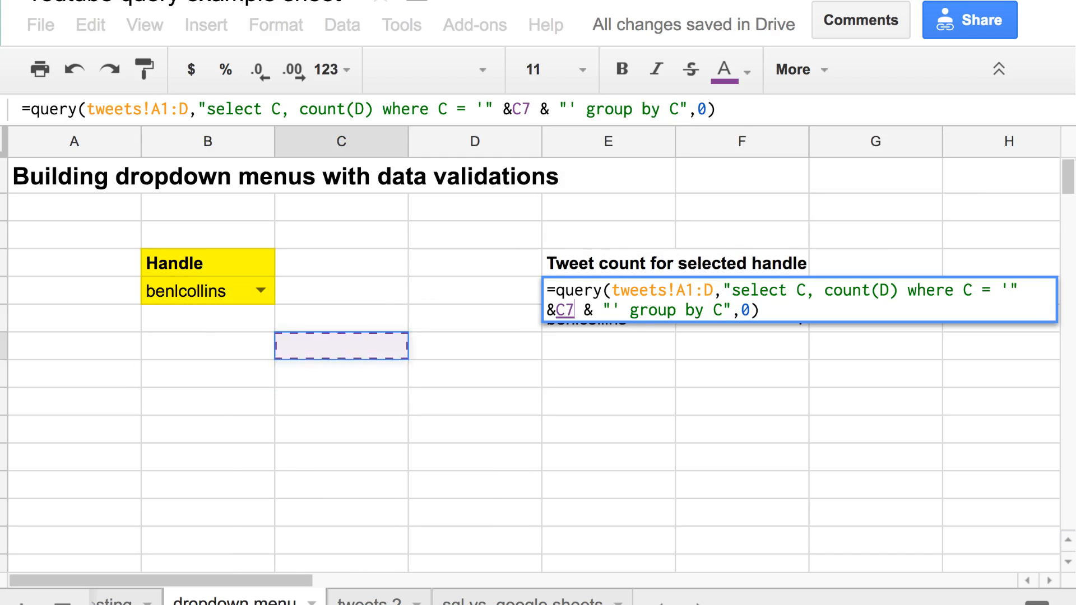
key(Up)
key(Left)
key(Up)
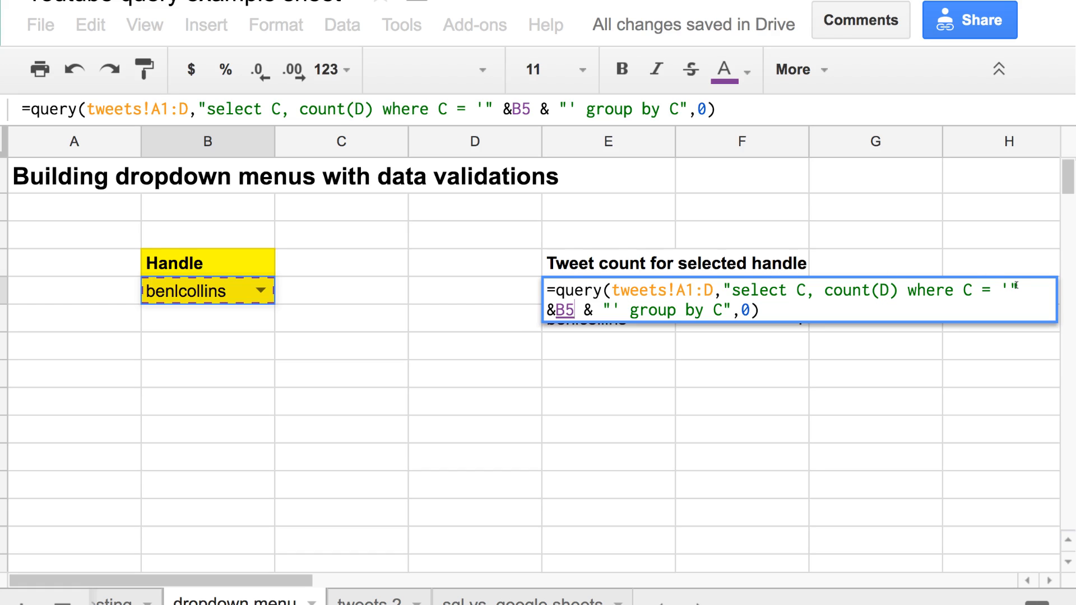
Step: Remove the double quote that closes the first query string after where C = ' and put it back
click(1017, 286)
key(BackSpace)
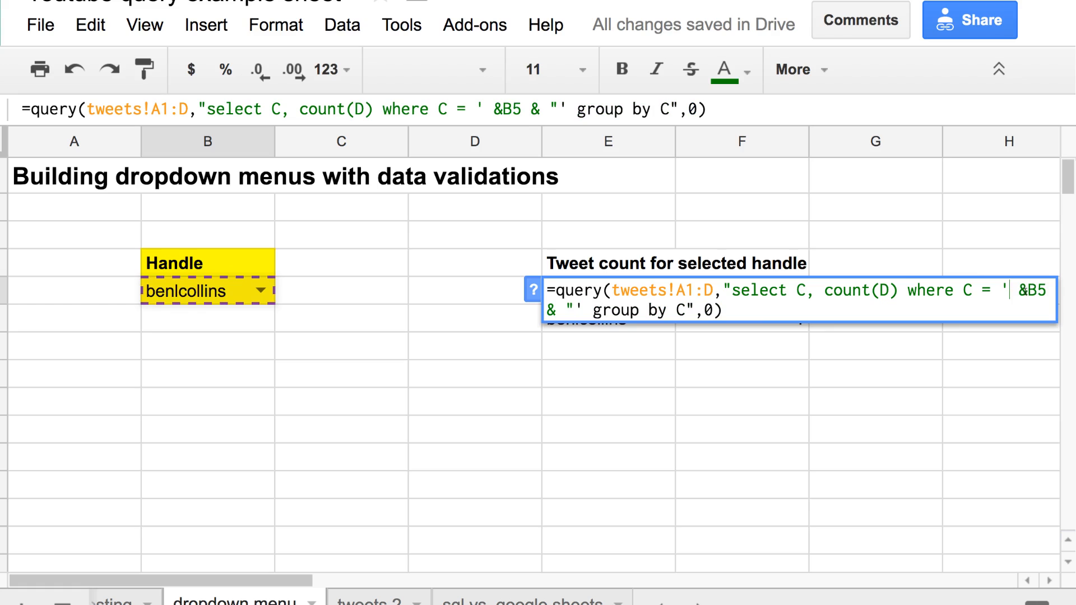
text(")
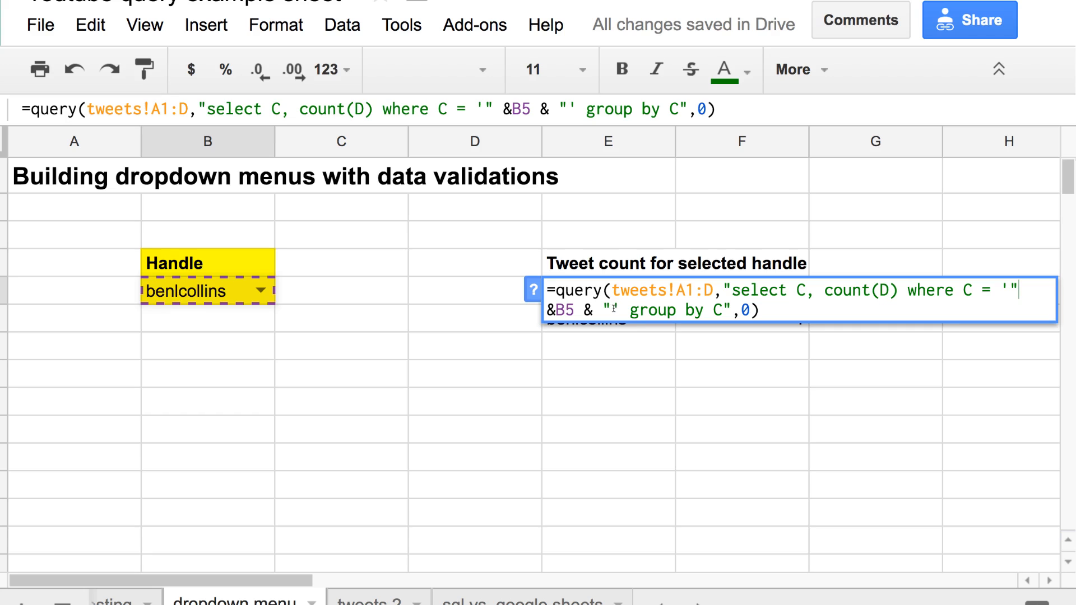
Step: Insert a space between the first ampersand and the B5 reference in the E5 formula
click(555, 310)
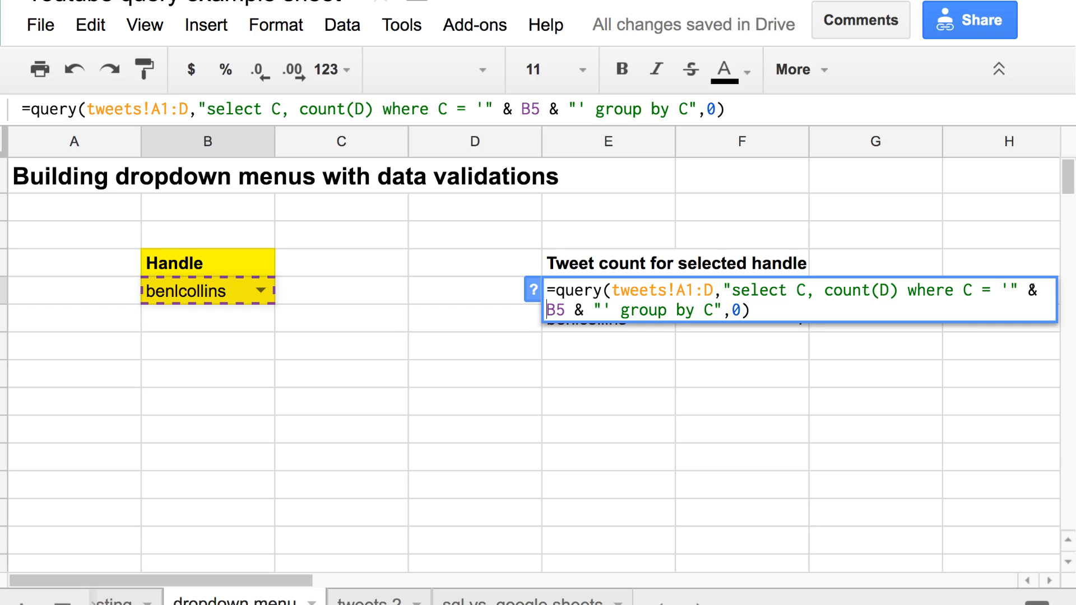
click(1022, 289)
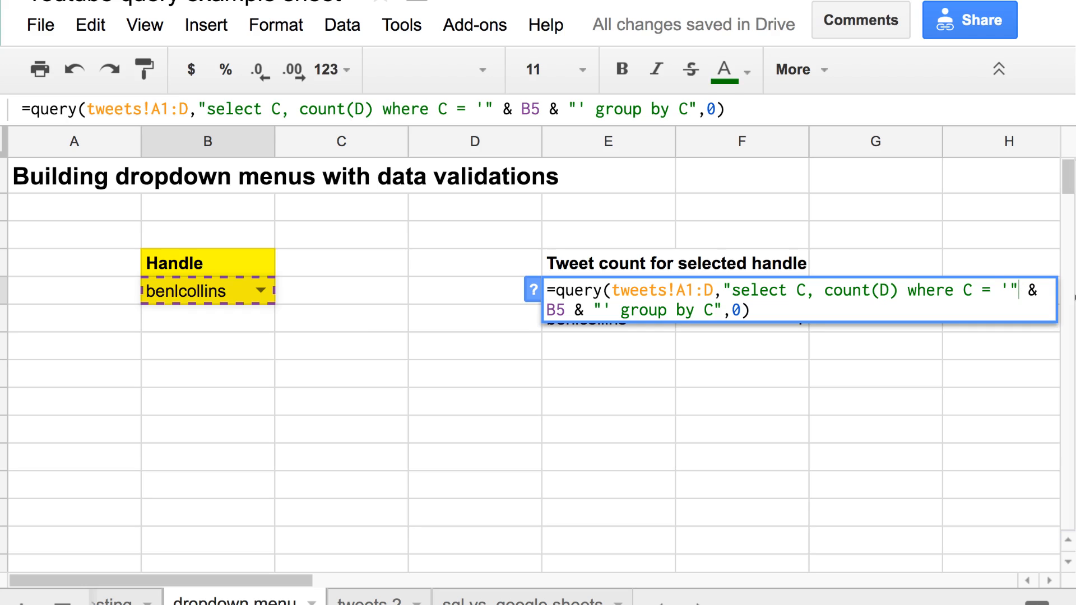
key(Right)
key(Right)
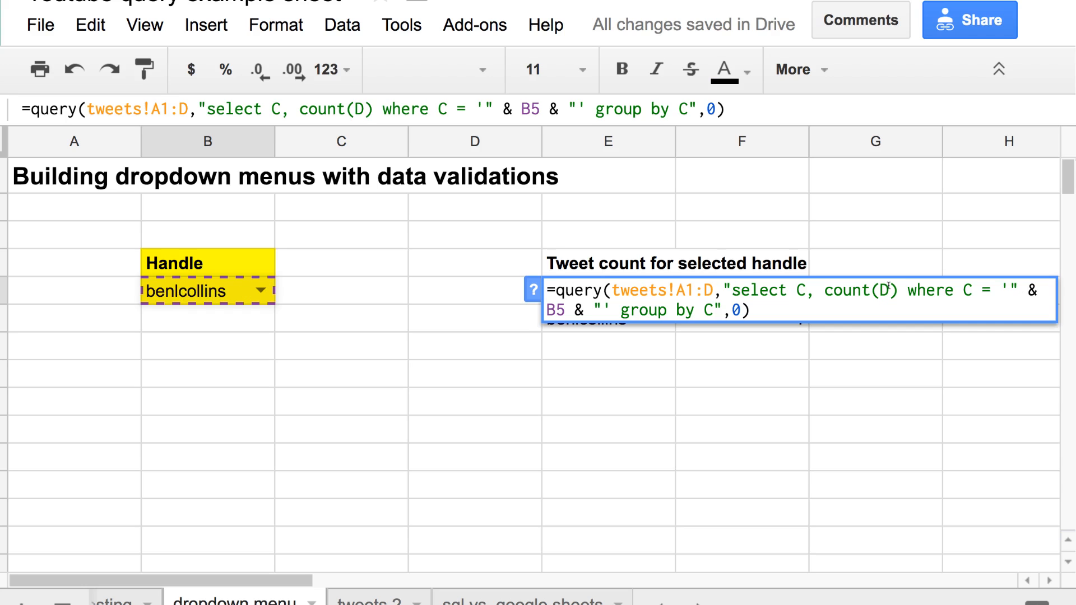
Step: Try the E5 formula without the ampersand before B5 and reselect the formula cell
key(BackSpace)
key(BackSpace)
key(Return)
key(Up)
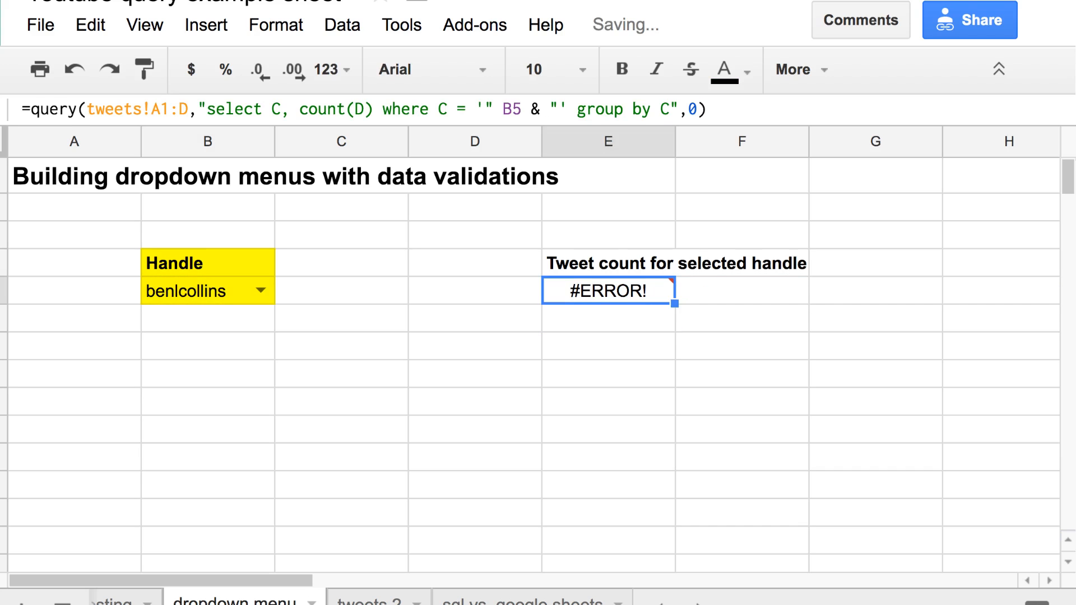
Step: Reopen the E5 formula and restore the ampersand between the first query string and B5
double_click(651, 299)
click(1023, 290)
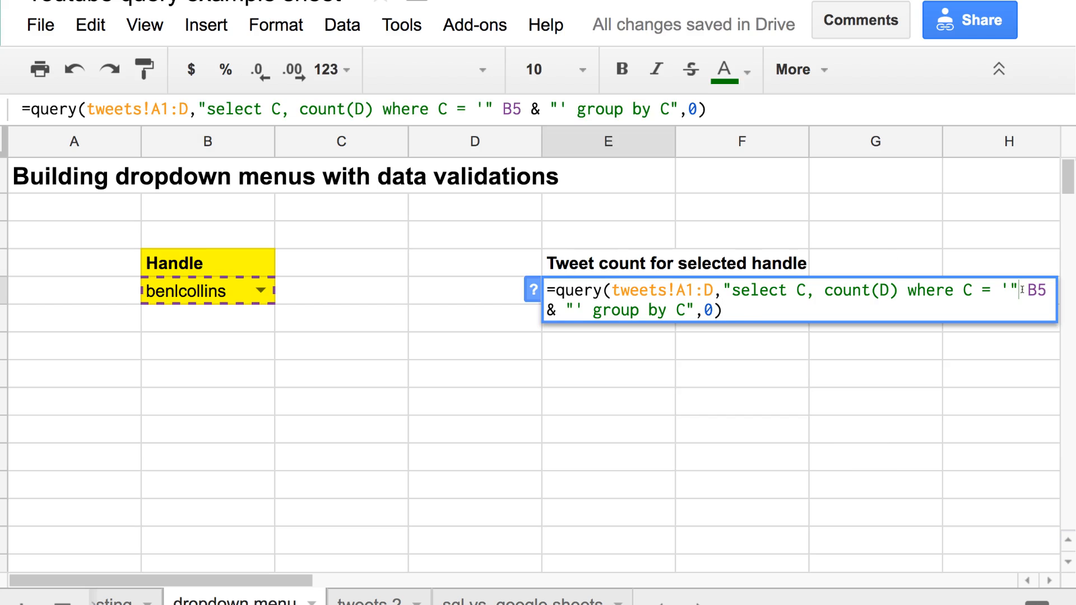
text(&)
key(BackSpace)
text(&)
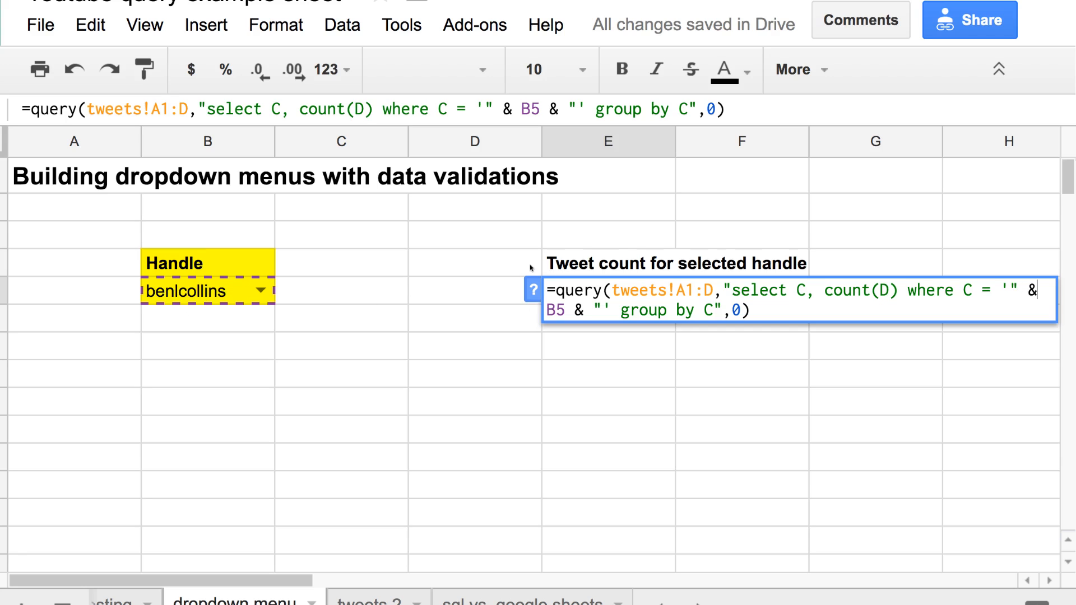
Step: Copy the query string argument, from "select C through group by C", out of the E5 formula and commit the formula
click(1019, 290)
click(721, 308)
drag(721, 309, 724, 290)
key(ctrl+c)
key(Return)
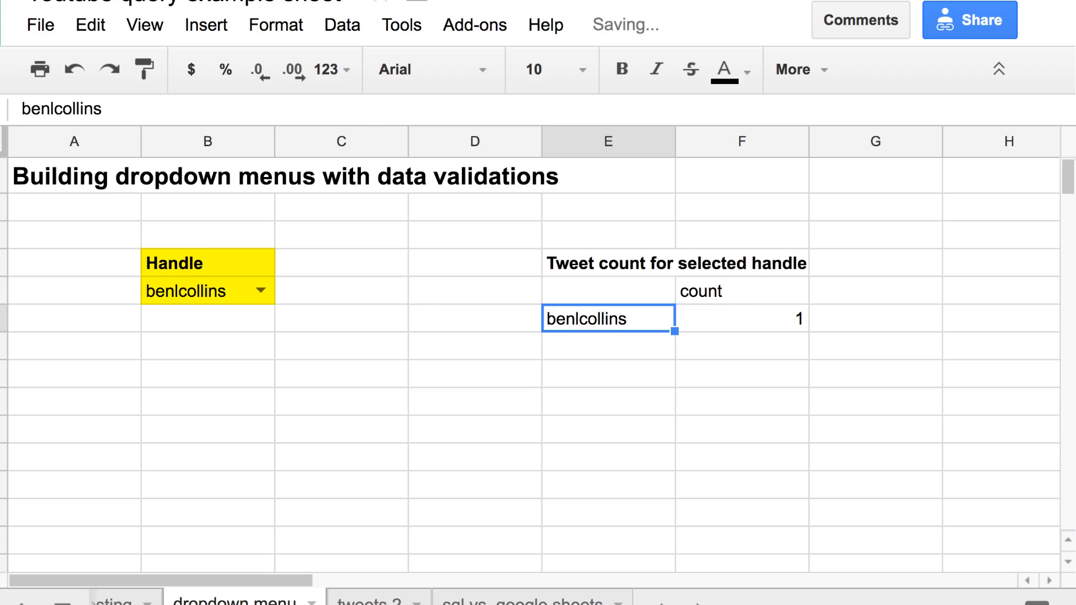
Step: Choose the third handle listed in the B5 dropdown
key(Down)
key(Down)
key(Left)
key(Left)
key(Up)
key(Up)
key(Up)
key(Left)
key(Return)
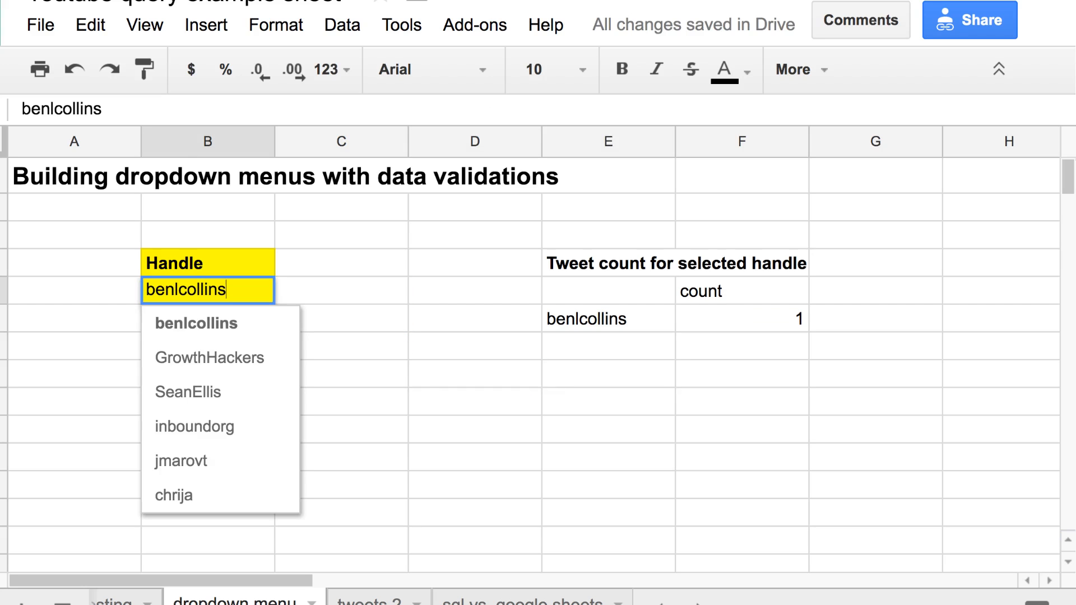
key(Down)
key(Down)
key(Return)
key(Up)
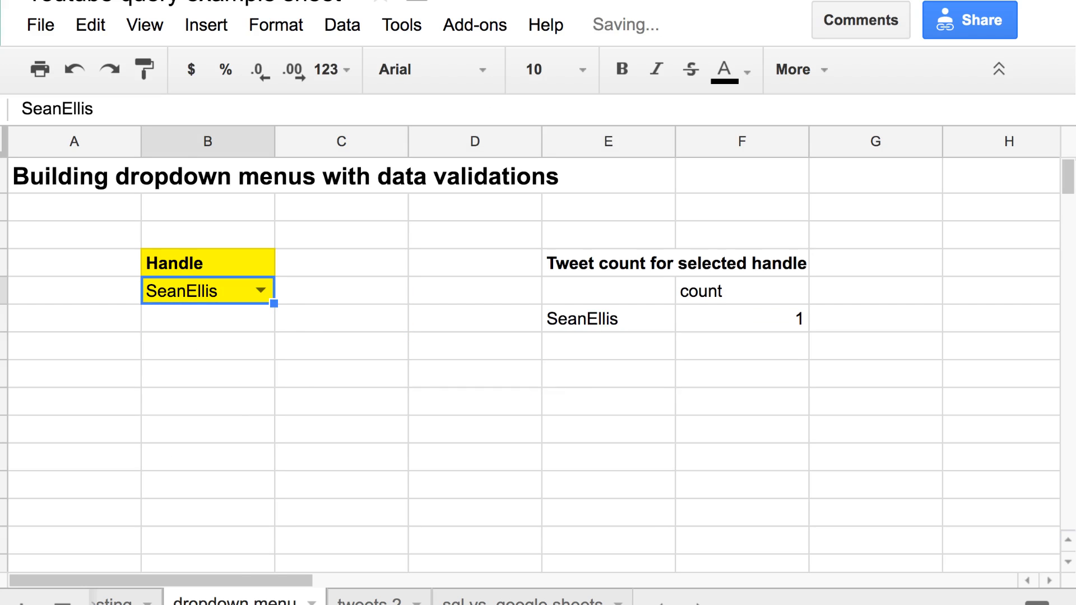
Step: In B8, enter an equals sign followed by the copied query string to show the assembled query text
key(Down)
key(Down)
key(Down)
key(Right)
key(Left)
text(=)
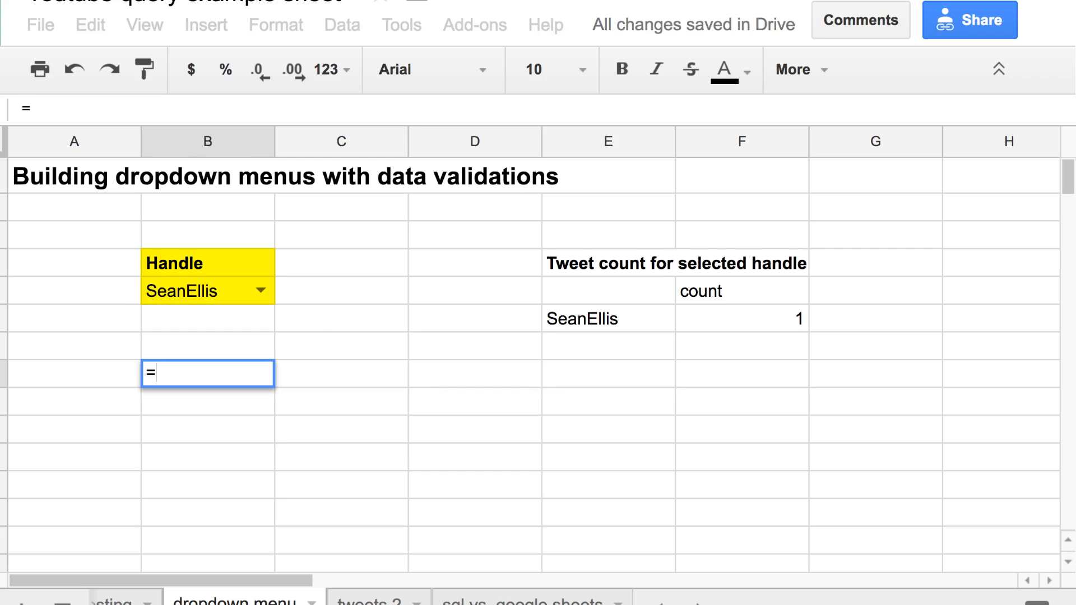
key(ctrl+v)
key(Return)
key(Up)
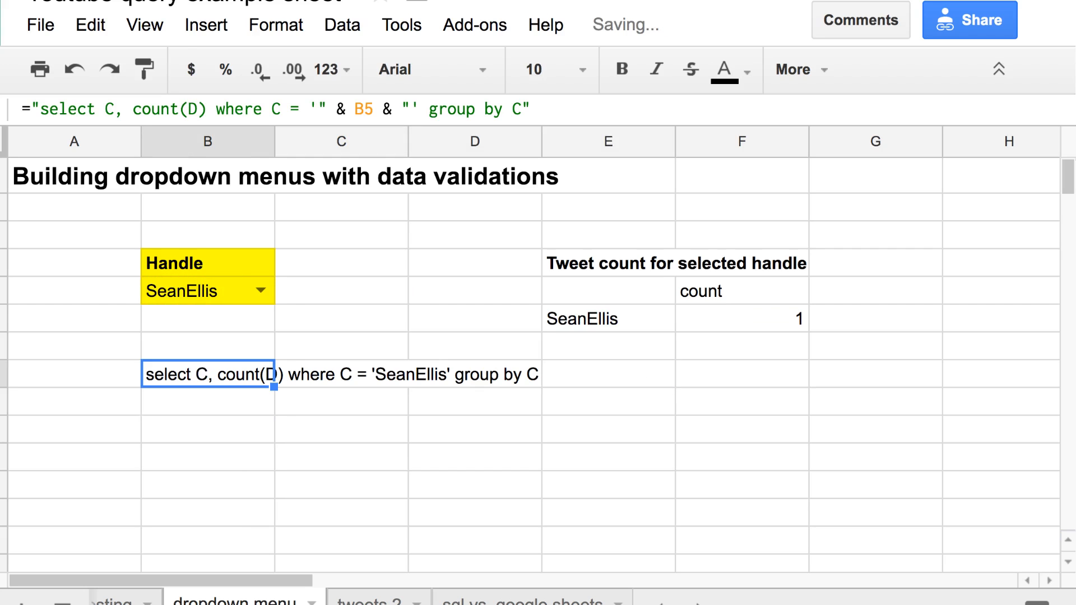
Step: Test the assembled query text in B8 by switching the B5 handle to inboundorg and to the fifth handle listed
click(261, 291)
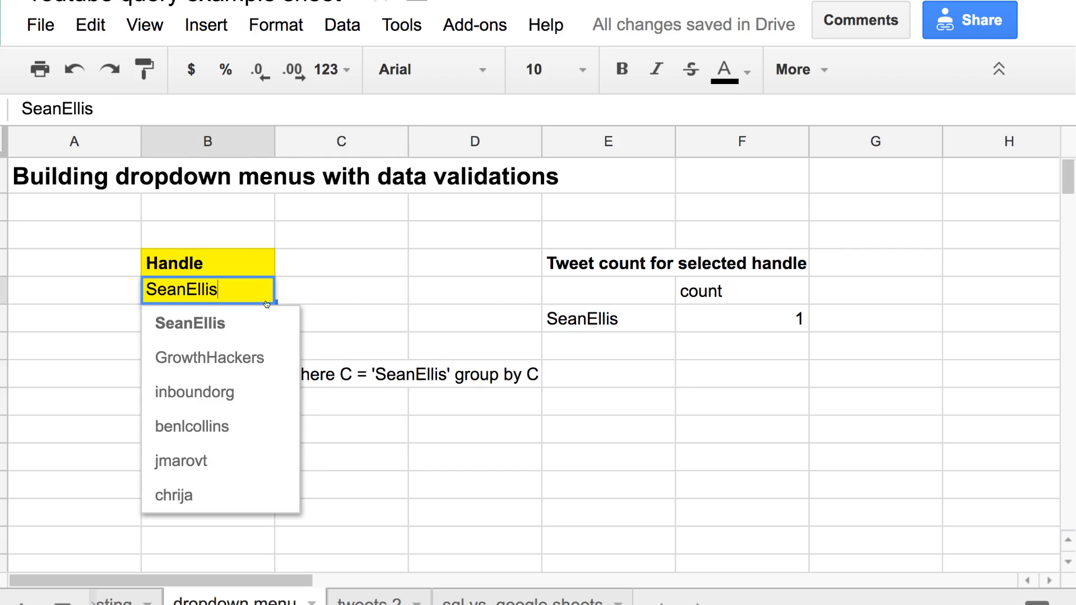
click(253, 408)
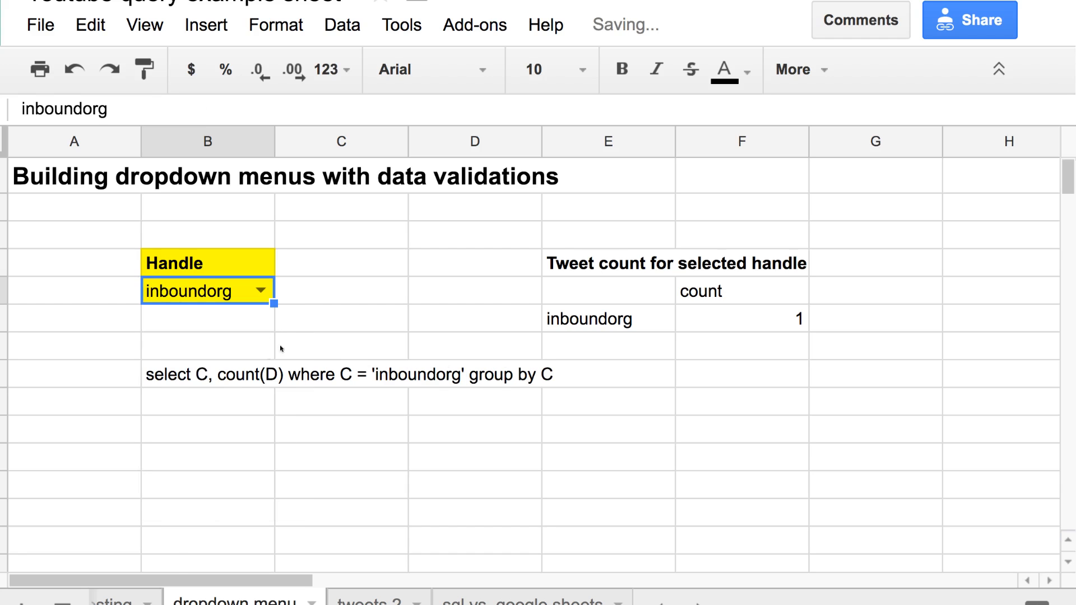
click(206, 388)
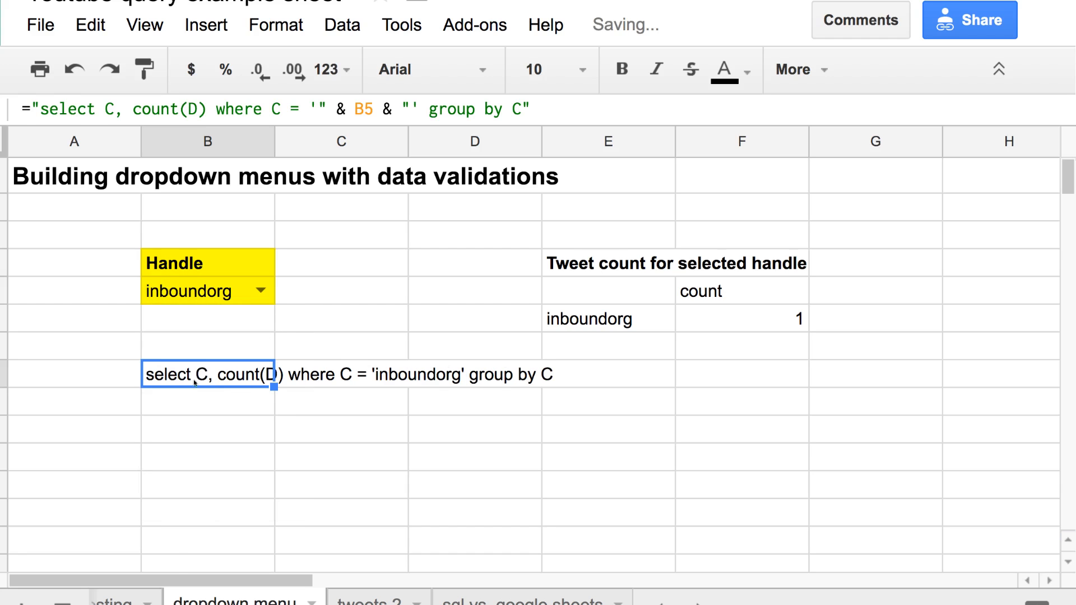
click(260, 291)
click(244, 469)
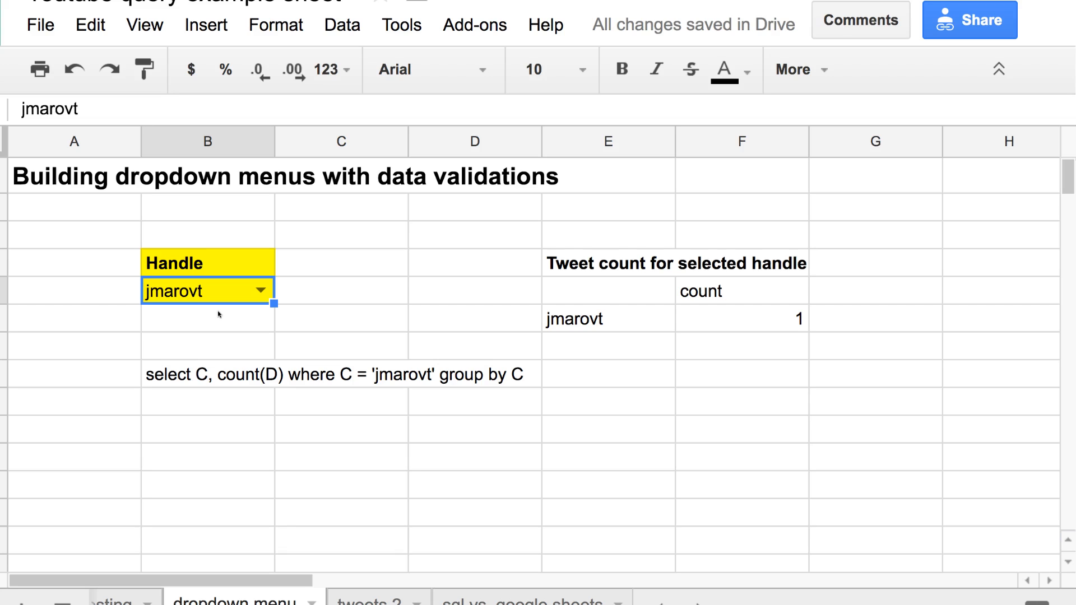
Step: Clear the assembled query text from B8
key(Down)
key(Down)
key(Down)
key(Delete)
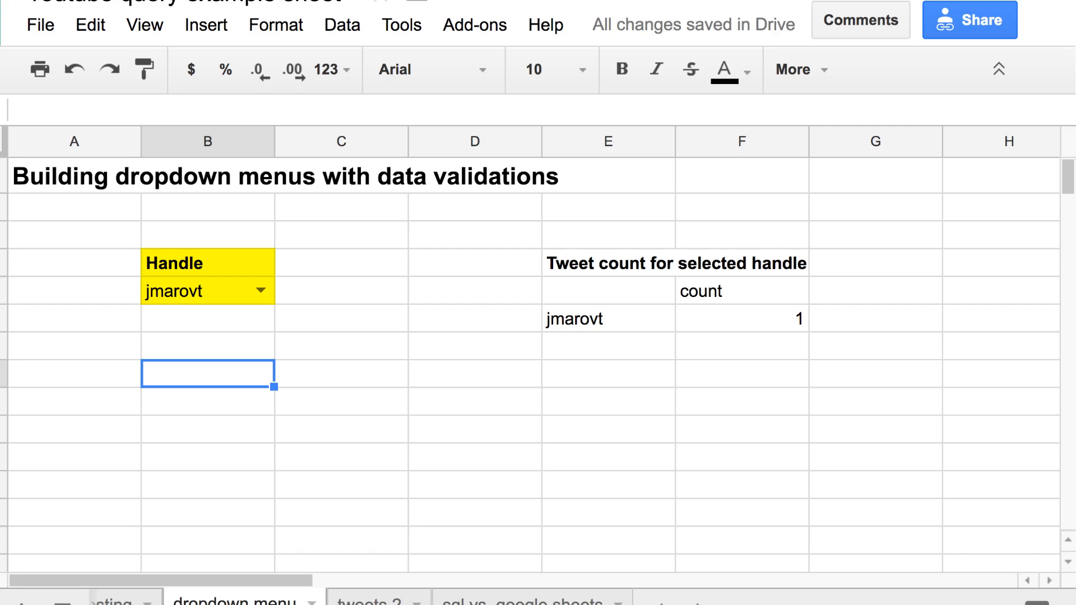
Step: Set the B5 dropdown to inboundorg
click(208, 290)
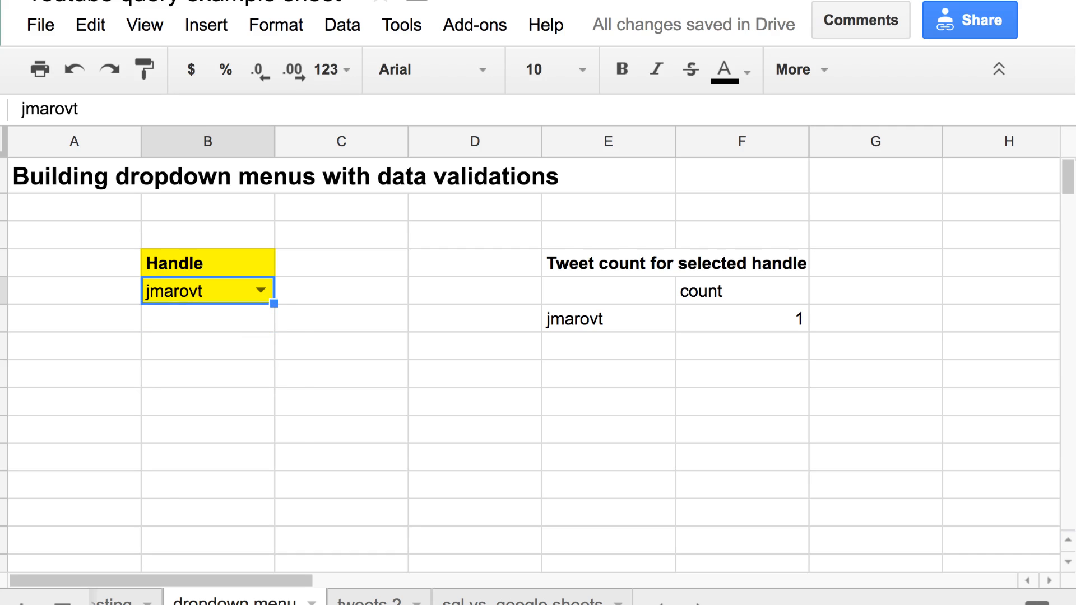
click(260, 291)
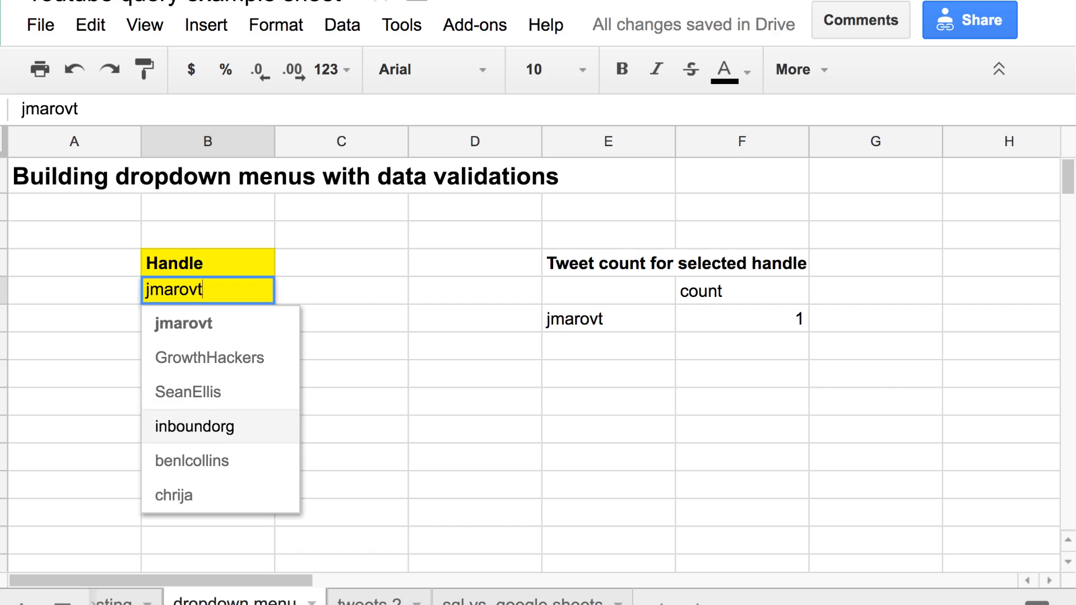
key(Return)
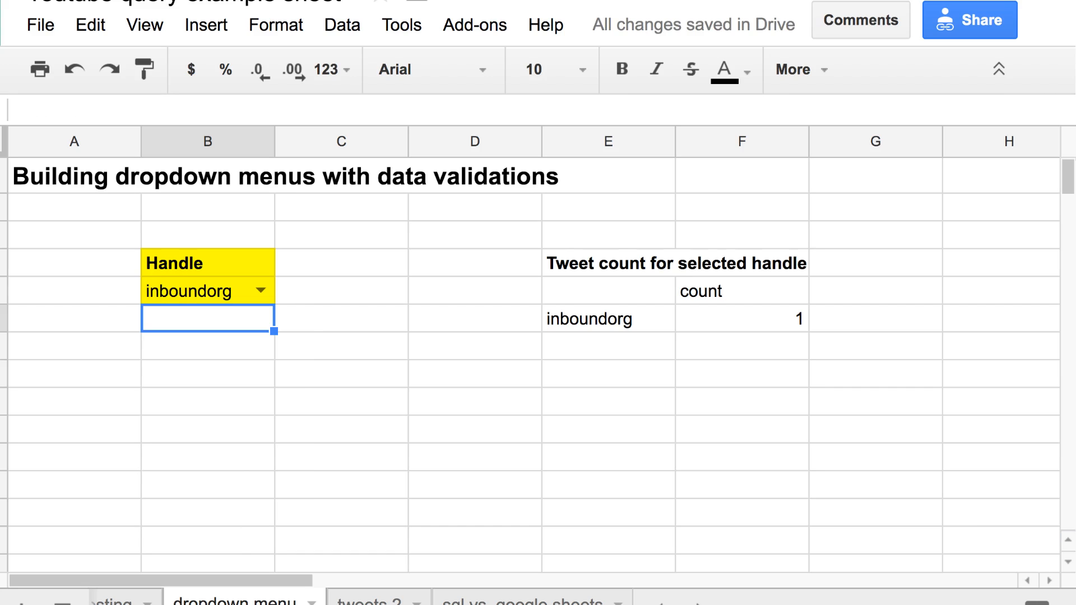
Step: Reopen the B5 dropdown and choose the fifth handle listed
key(Up)
key(Return)
key(Down)
key(Down)
key(Down)
key(Down)
key(Down)
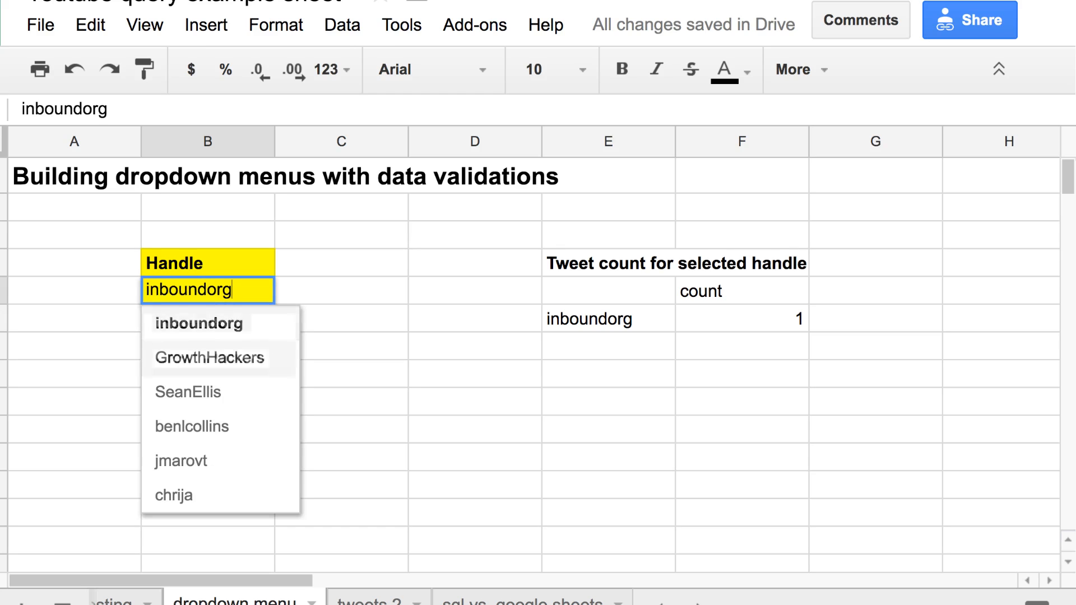
key(Return)
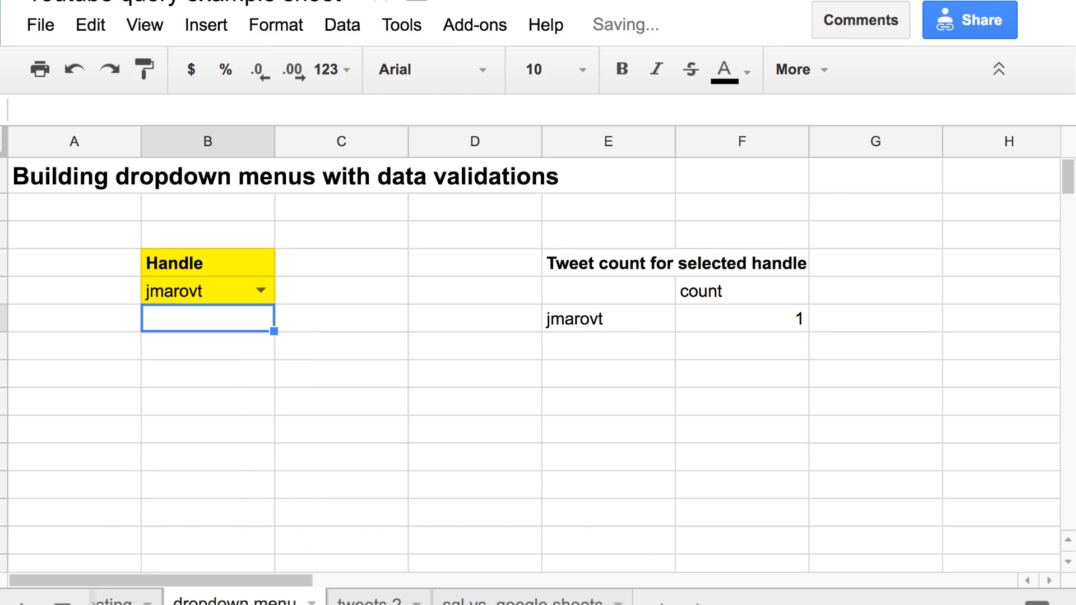